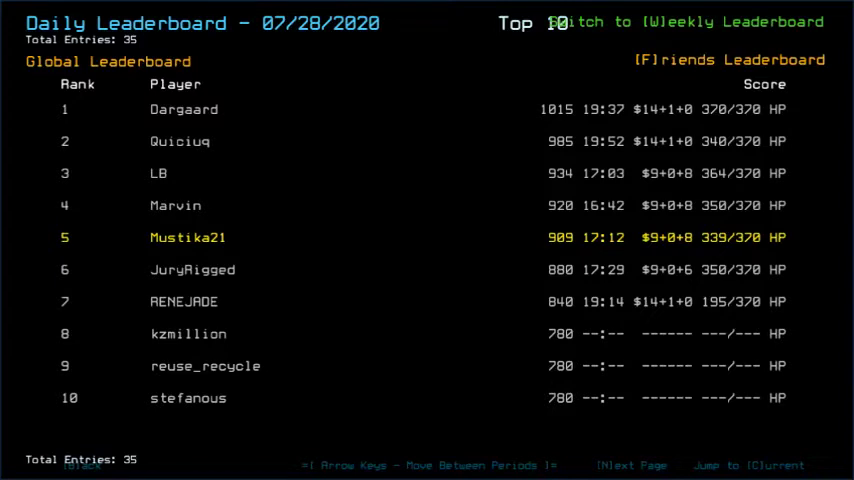
# Step: Switch the 07/28/2020 daily leaderboard from Global to Friends, listing five players
pyautogui.press('f')
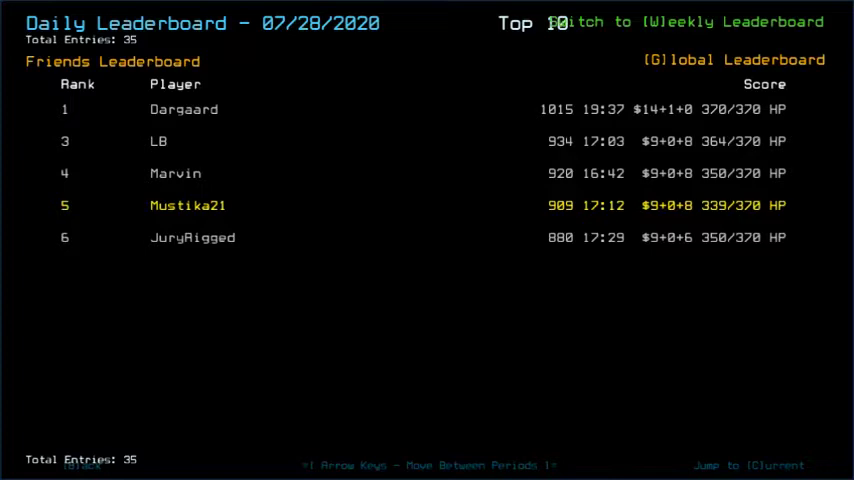
# Step: Launch the daily challenge with Simple far view, Medium quality and Few clutter graphics
pyautogui.press('Escape')
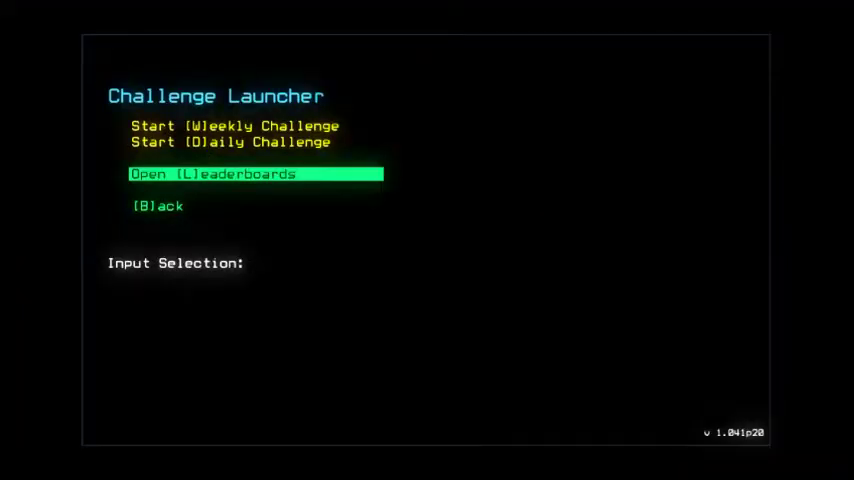
pyautogui.press('b')
pyautogui.press('Escape')
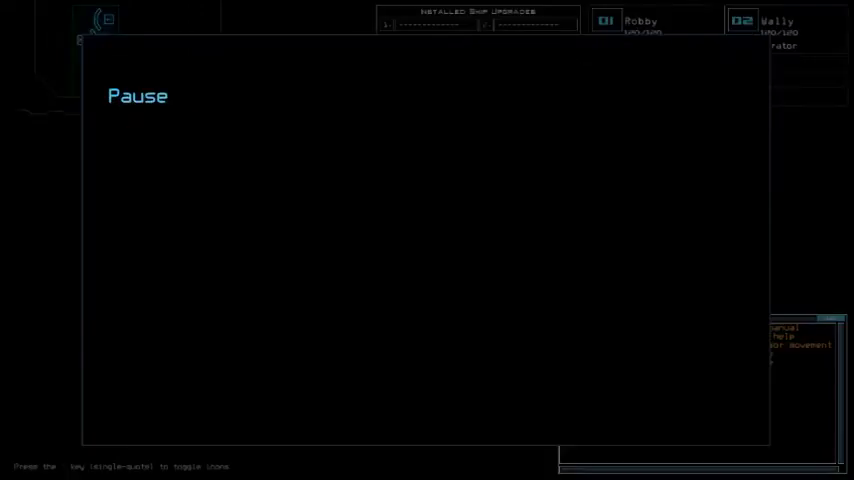
pyautogui.press('o')
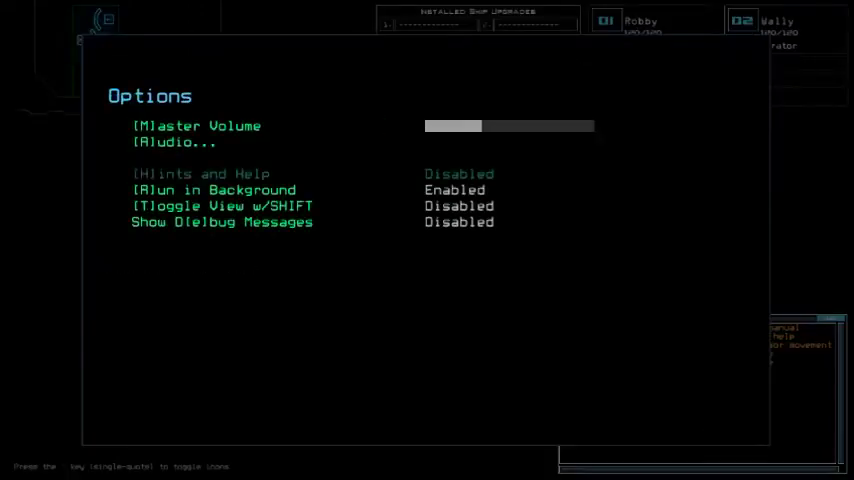
pyautogui.press('g')
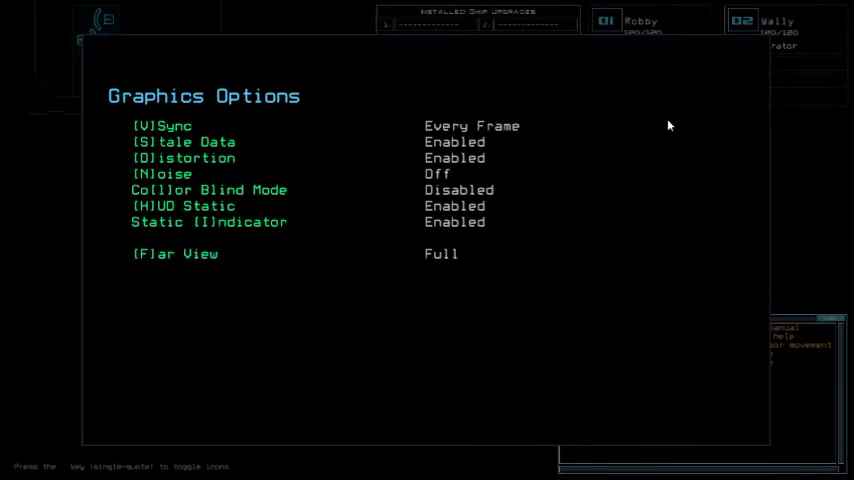
pyautogui.press('q')
pyautogui.press('c')
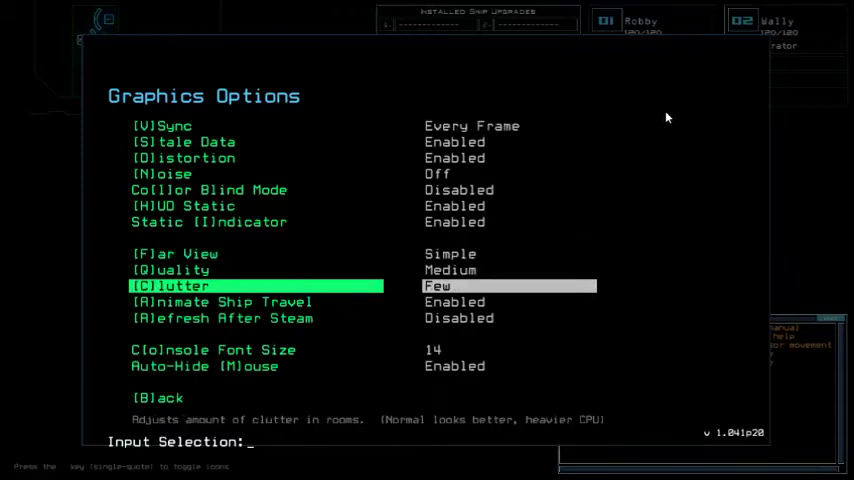
pyautogui.press('b')
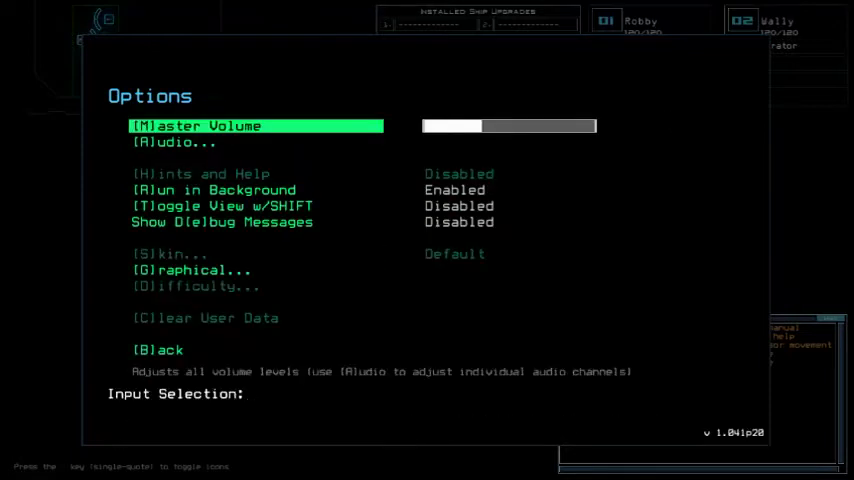
pyautogui.press('b')
pyautogui.press('b')
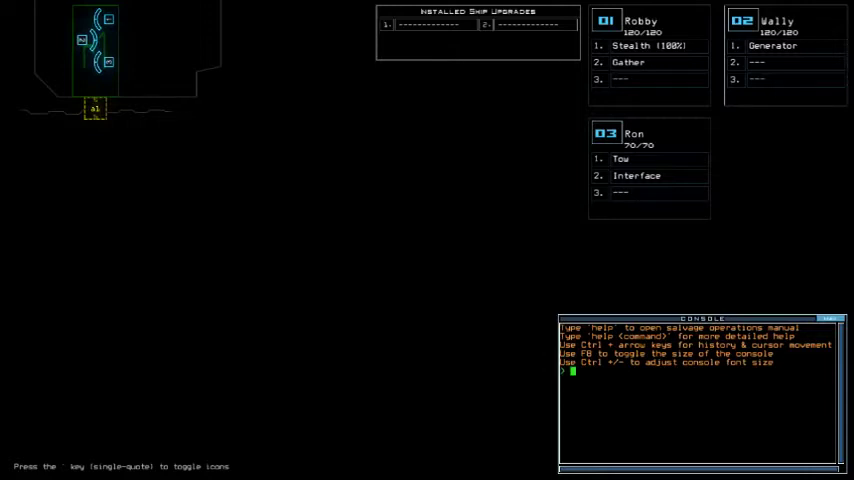
pyautogui.write('status')
# Step: Check the derelict's status and swap Stealth and Gather onto drone 03, Ron
pyautogui.press('Return')
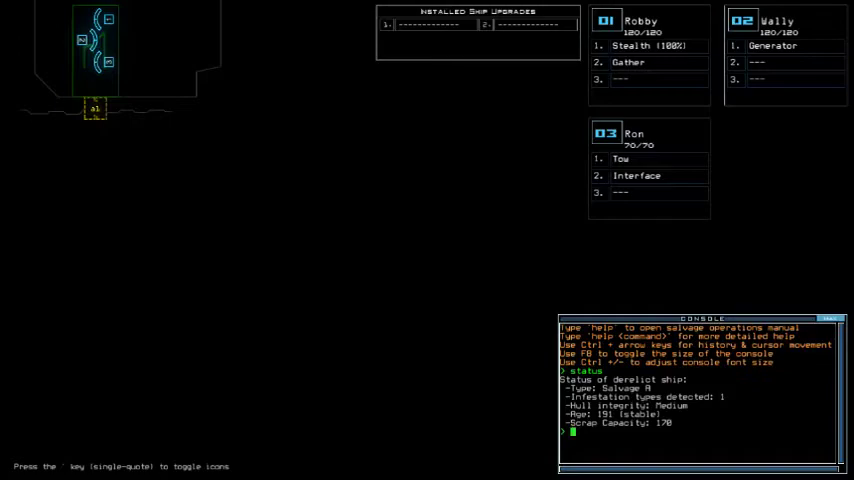
pyautogui.press('Return')
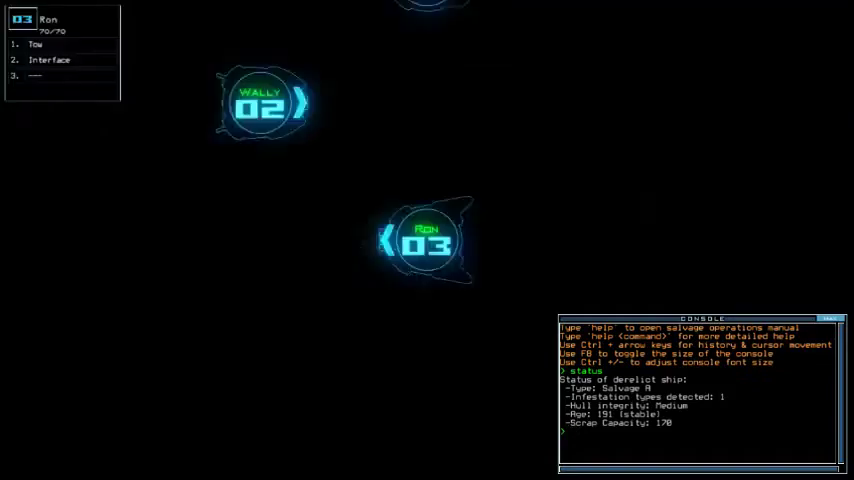
pyautogui.press('Escape')
pyautogui.write('swa')
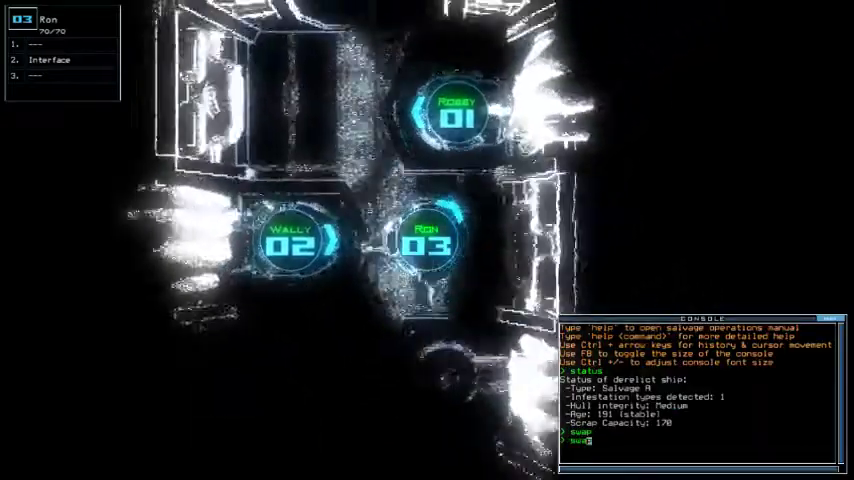
pyautogui.press('Return')
pyautogui.press('Escape')
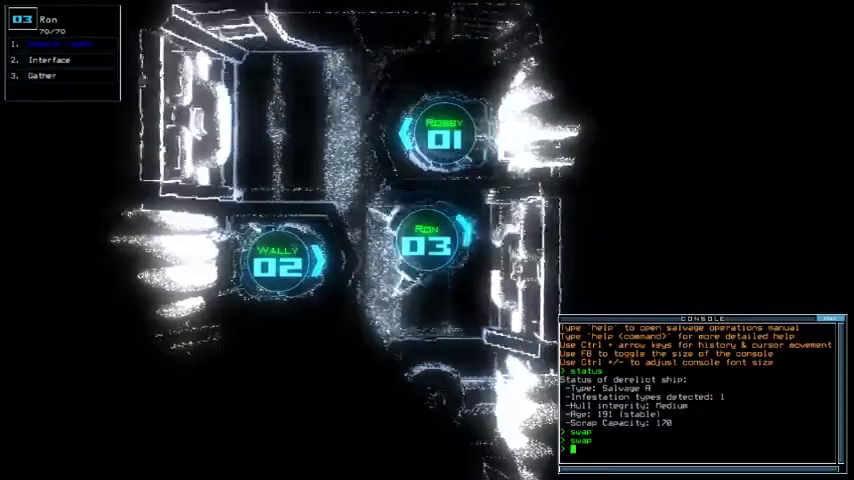
pyautogui.press('Down')
# Step: Cycle through Wally's, Robby's and Ron's cameras, then deploy the drones
pyautogui.press('2')
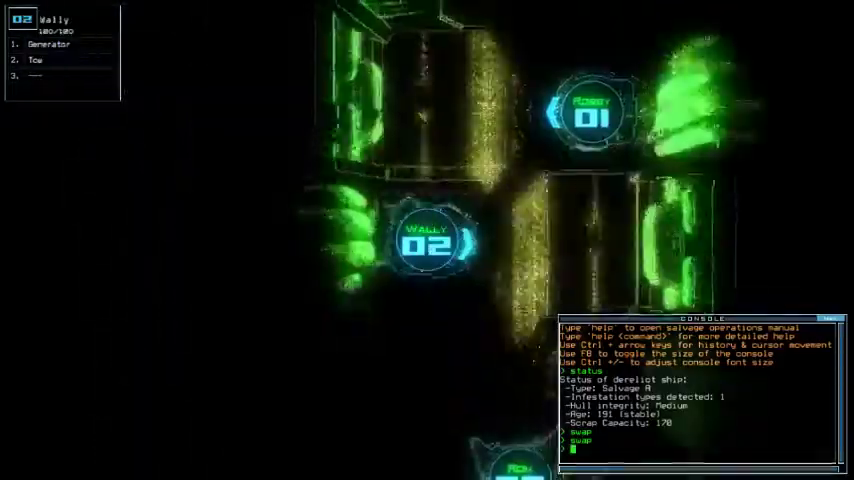
pyautogui.press('1')
pyautogui.press('3')
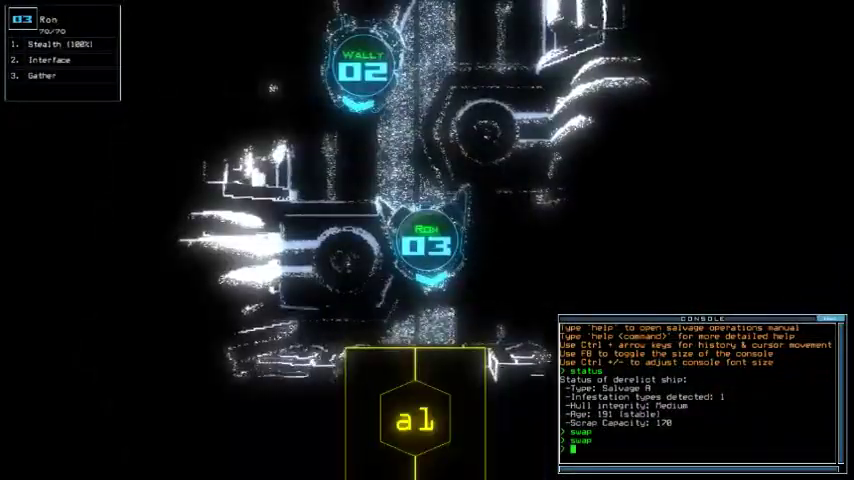
pyautogui.write('go')
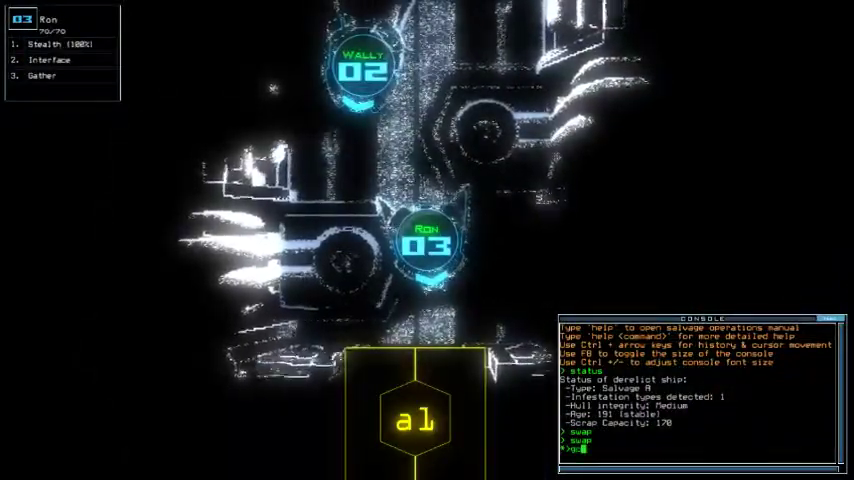
pyautogui.press('Return')
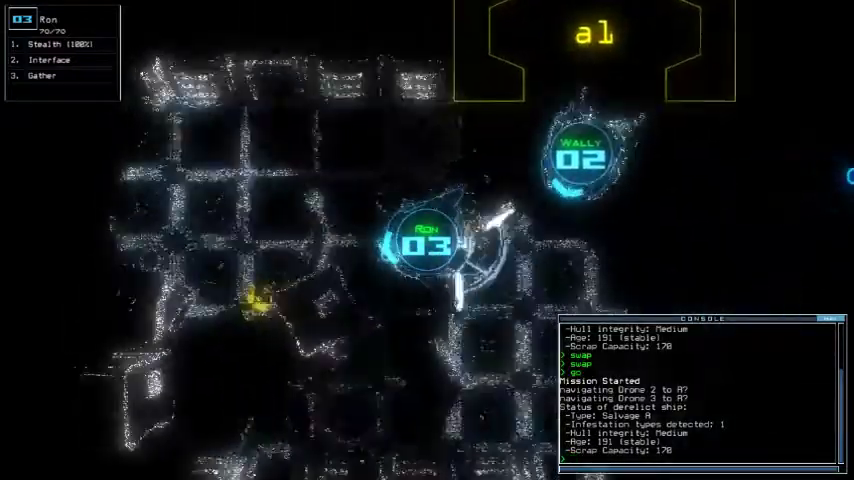
pyautogui.write('g')
# Step: Gather scrap, seal room r1's doors and run the Interface survey revealing 13 rooms
pyautogui.press('Return')
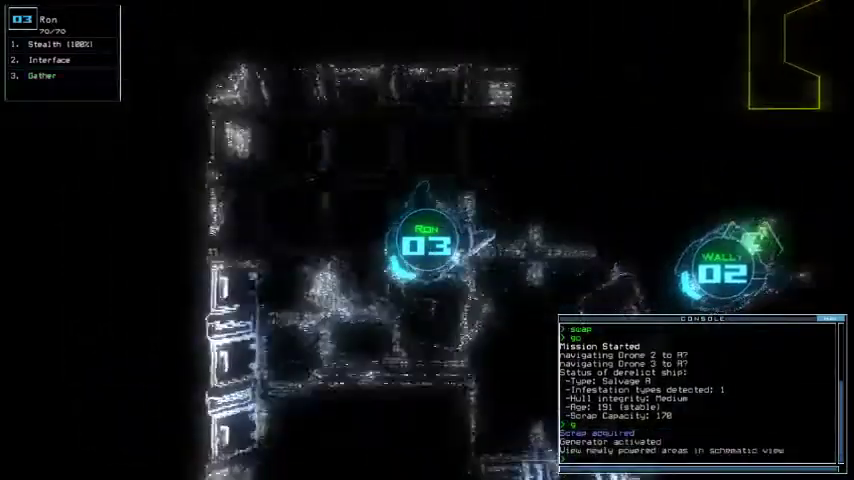
pyautogui.press('space')
pyautogui.press('space')
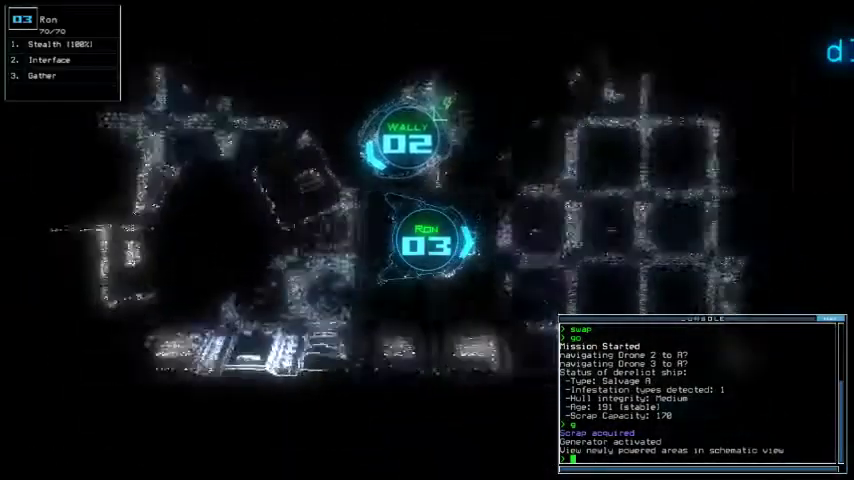
pyautogui.write('d15')
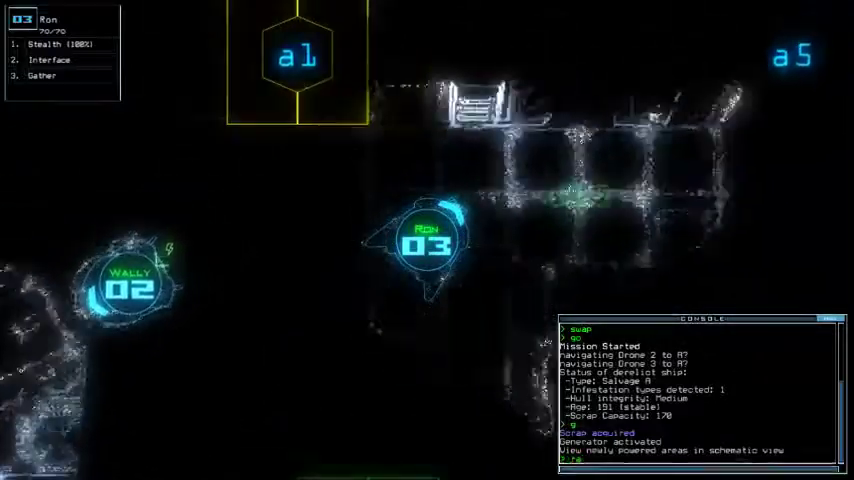
pyautogui.press('Return')
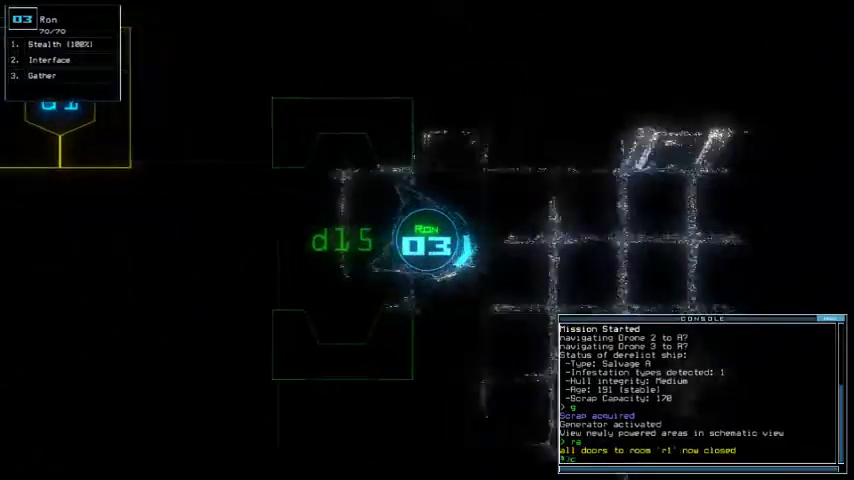
pyautogui.write('cccc')
pyautogui.press('Return')
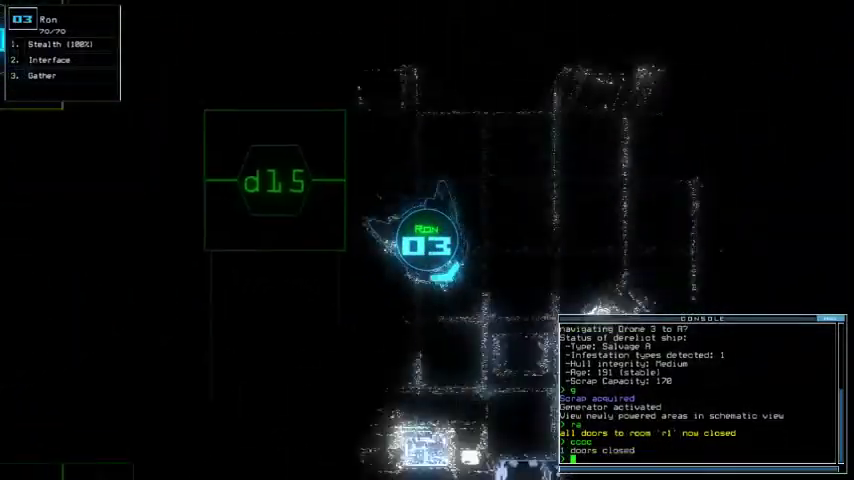
pyautogui.write('pu')
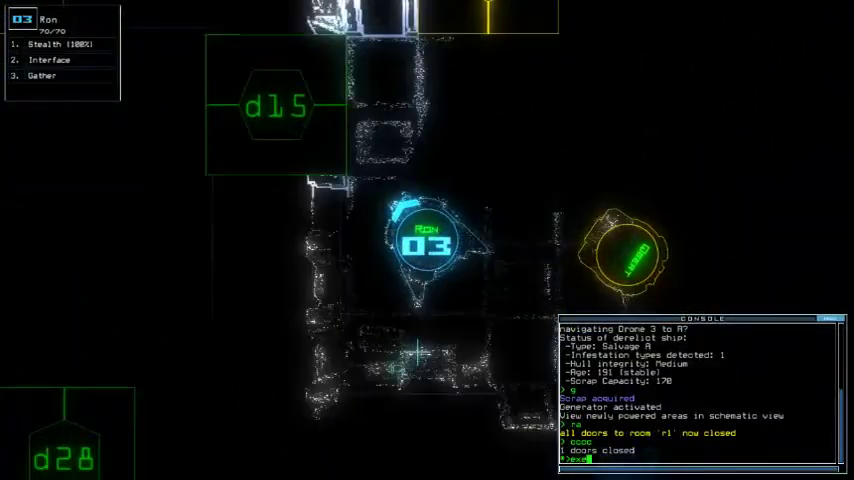
pyautogui.press('Return')
pyautogui.press('space')
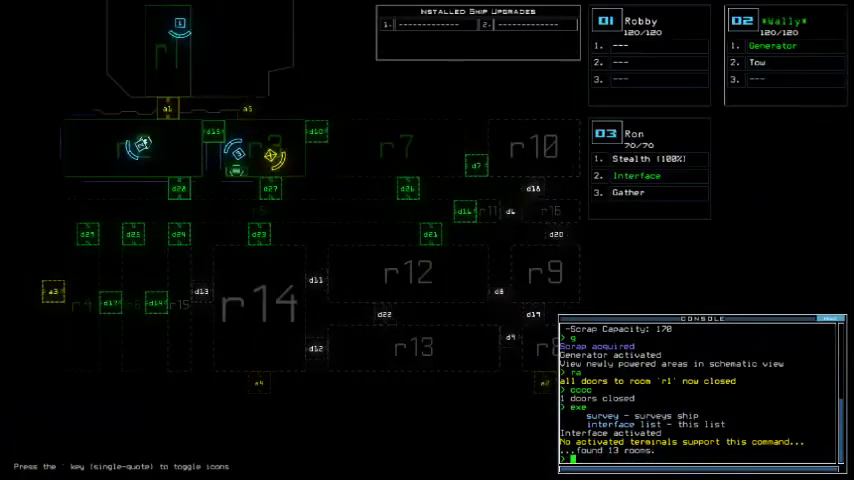
pyautogui.write('dl')
# Step: Issue door commands for d15 and open the doors to room r1
pyautogui.press('Return')
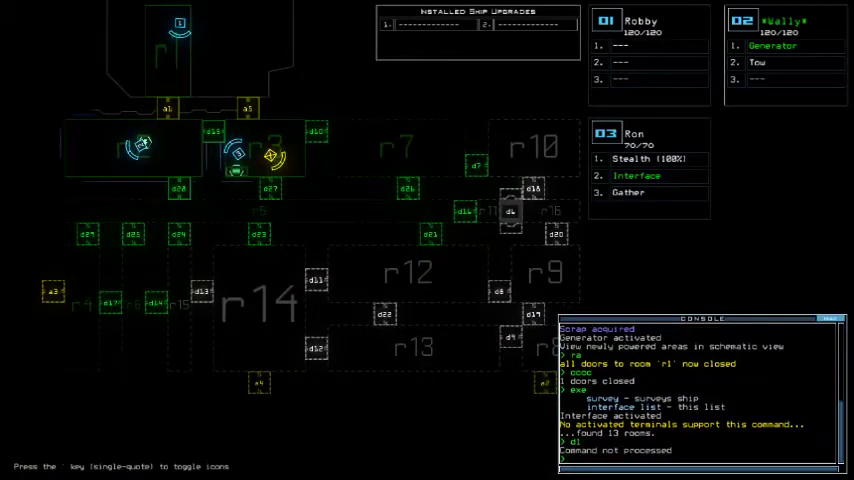
pyautogui.write('5')
pyautogui.press('Return')
pyautogui.write('arr')
pyautogui.press('Return')
pyautogui.press('space')
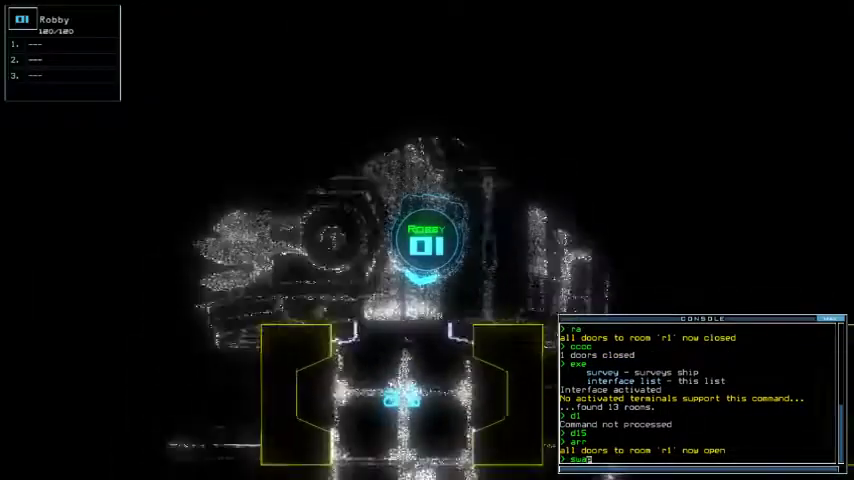
pyautogui.write('swap')
# Step: Give Robby the Tow upgrade and have it tow disabled drone Obert toward r1
pyautogui.press('Return')
pyautogui.press('Return')
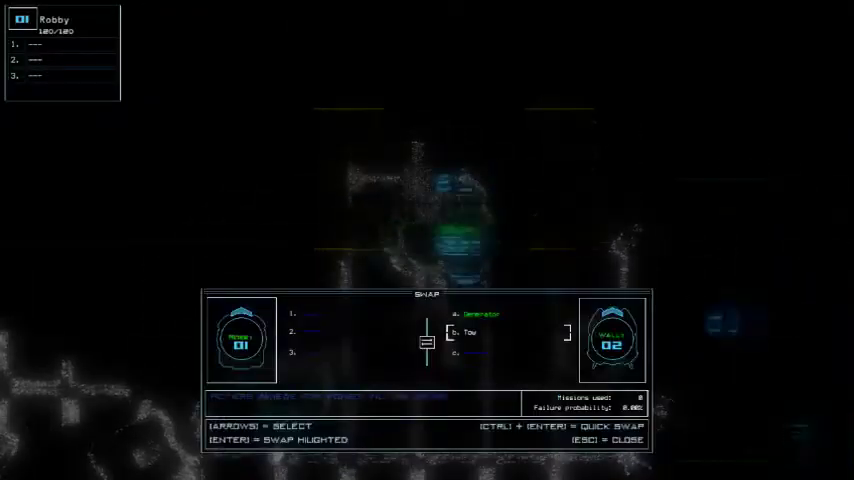
pyautogui.press('Escape')
pyautogui.press('space')
pyautogui.write('nav 1 r3')
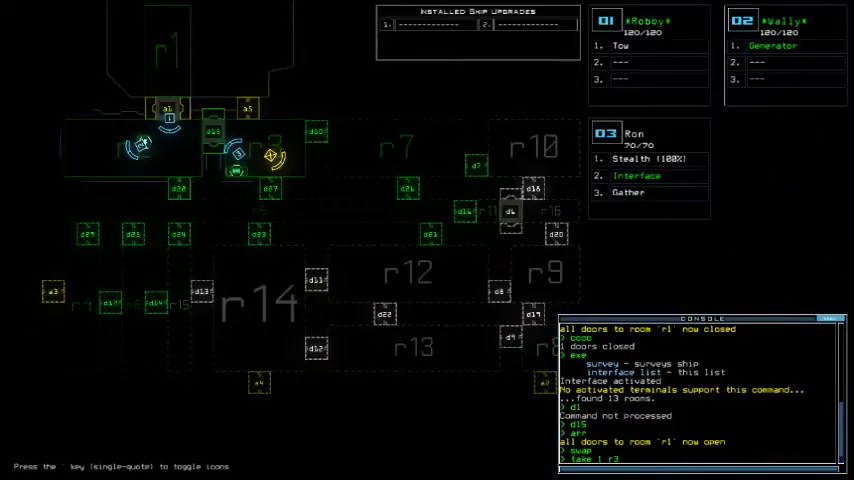
pyautogui.press('Return')
pyautogui.write('3swap')
pyautogui.press('Return')
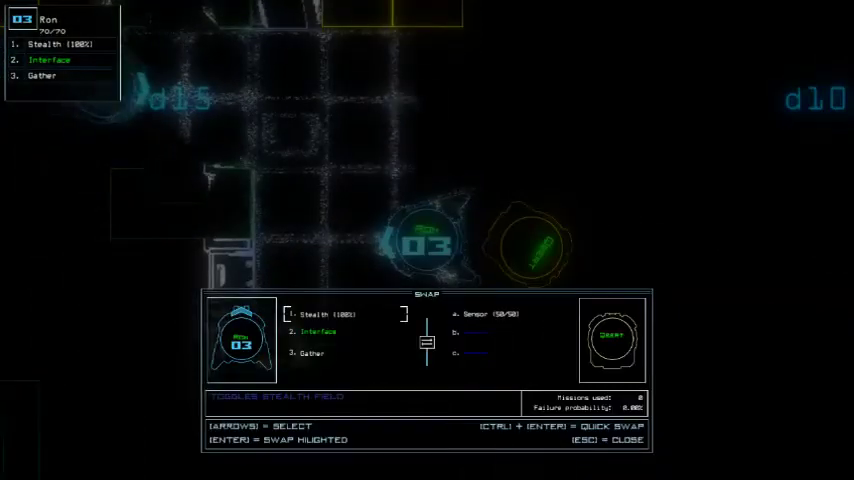
pyautogui.press('Escape')
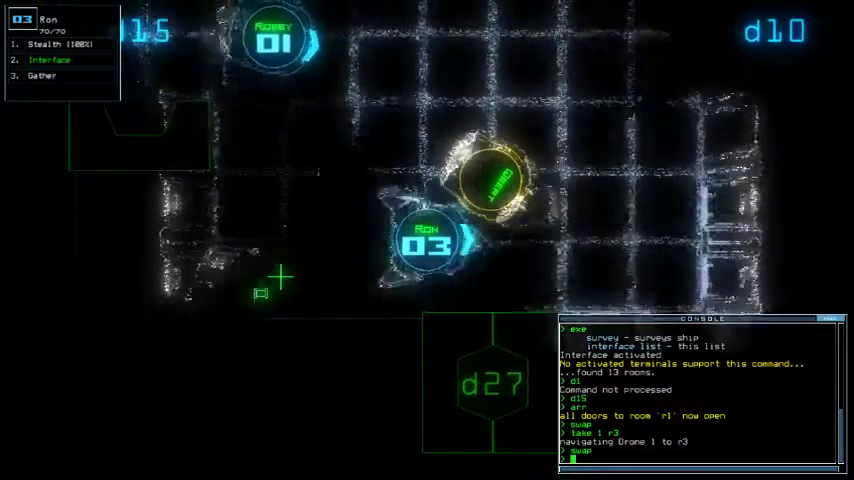
pyautogui.press('space')
pyautogui.write('tow')
pyautogui.press('Return')
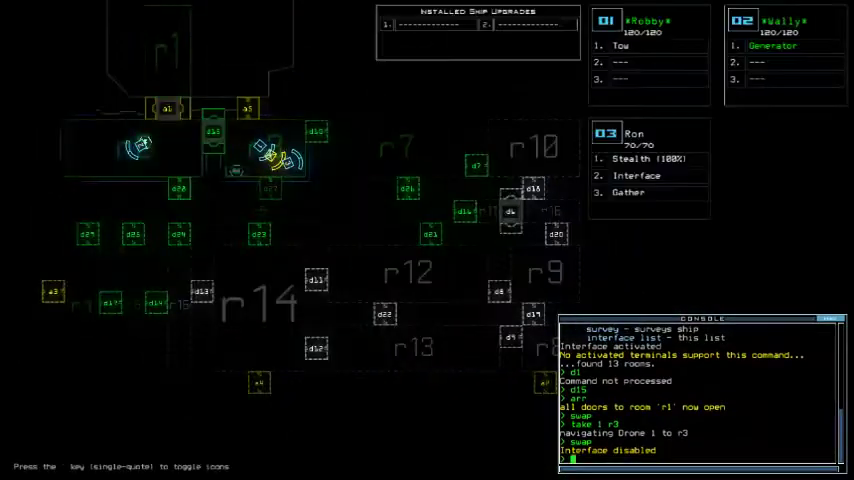
pyautogui.write('nav 1 r1')
pyautogui.press('Return')
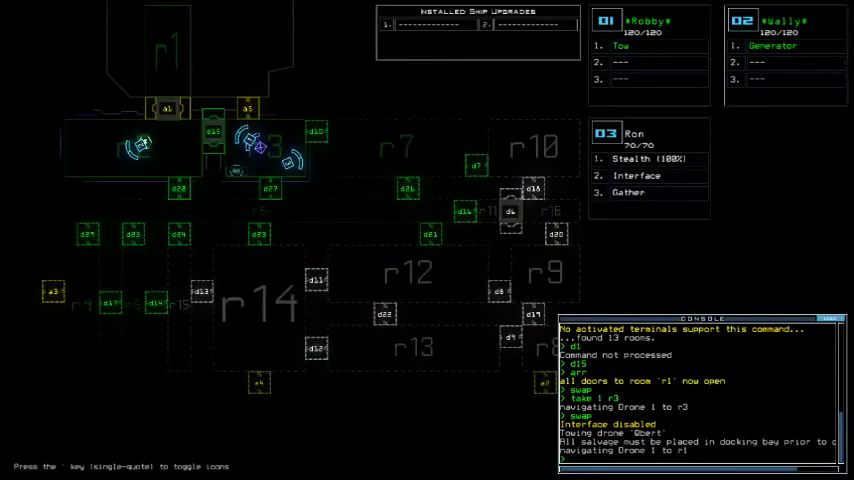
pyautogui.write('d1')
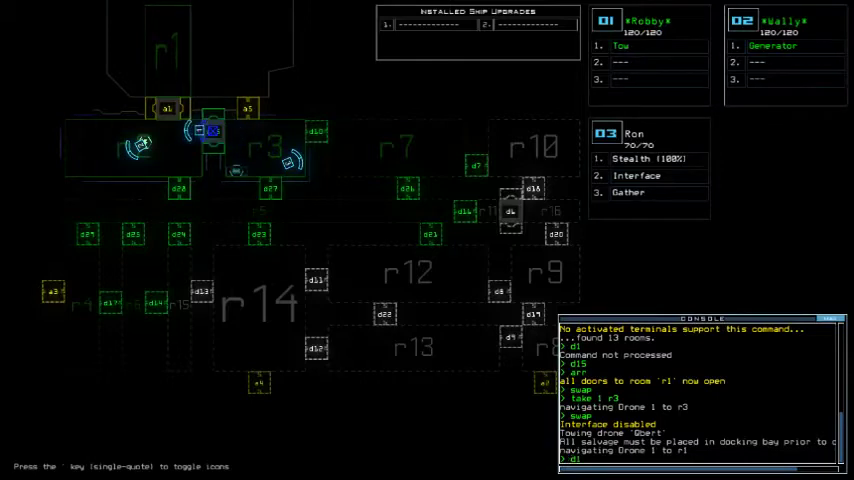
pyautogui.write('5')
# Step: Open d15 for Ron, sneak it through d27 under stealth, and close the door
pyautogui.press('Return')
pyautogui.press('space')
pyautogui.write('st')
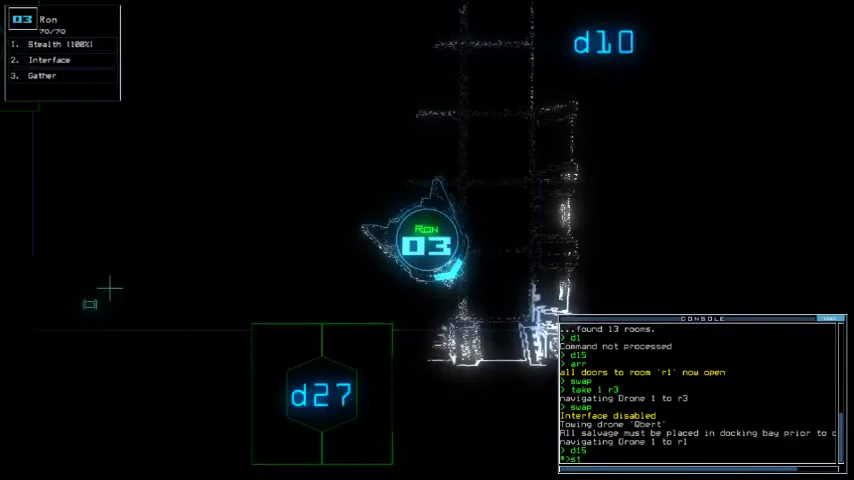
pyautogui.write('ld27')
pyautogui.press('Return')
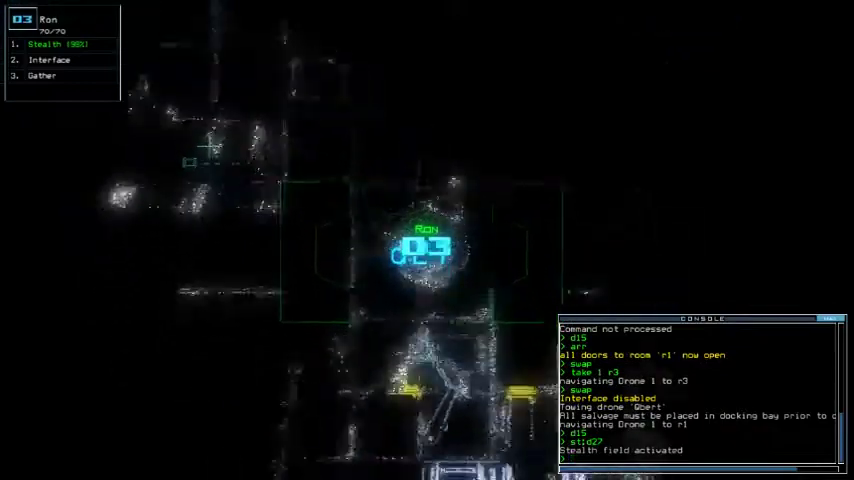
pyautogui.press('space')
pyautogui.write('c27')
pyautogui.press('Return')
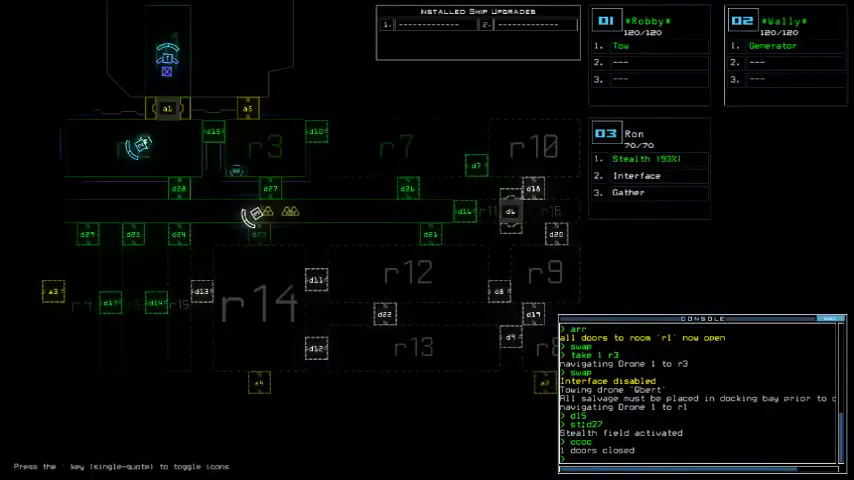
# Step: Have Ron gather all visible scrap in its corridor
pyautogui.press('space')
pyautogui.write('g')
pyautogui.press('Return')
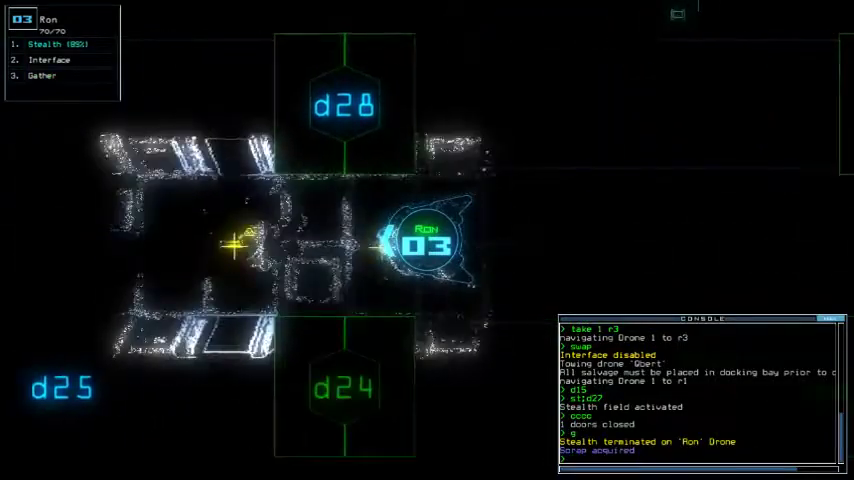
pyautogui.write('g')
pyautogui.press('Return')
pyautogui.write('g')
pyautogui.press('Return')
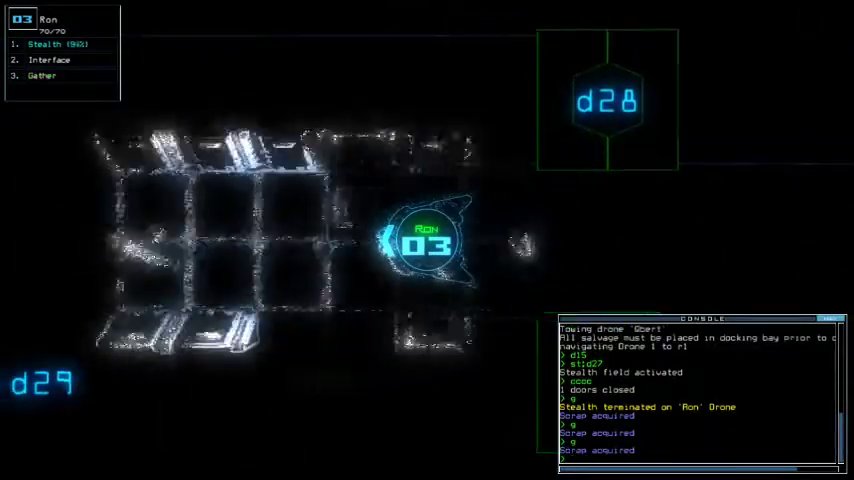
pyautogui.write('g')
pyautogui.press('Return')
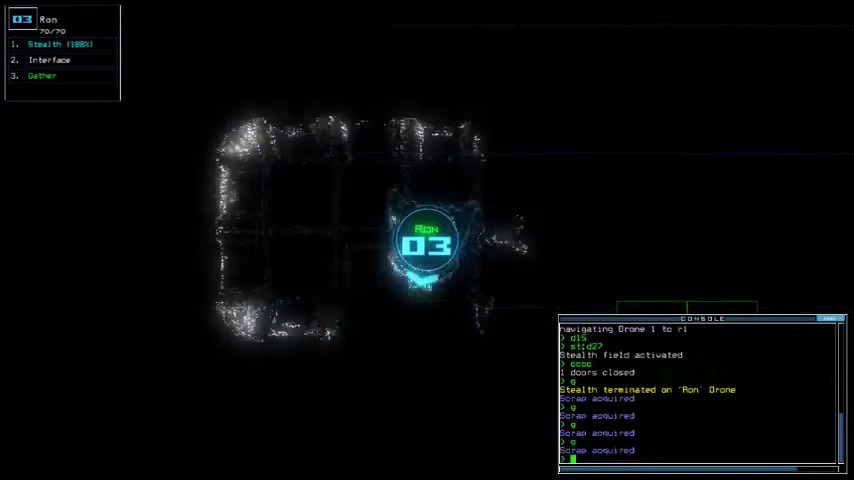
pyautogui.press('Right')
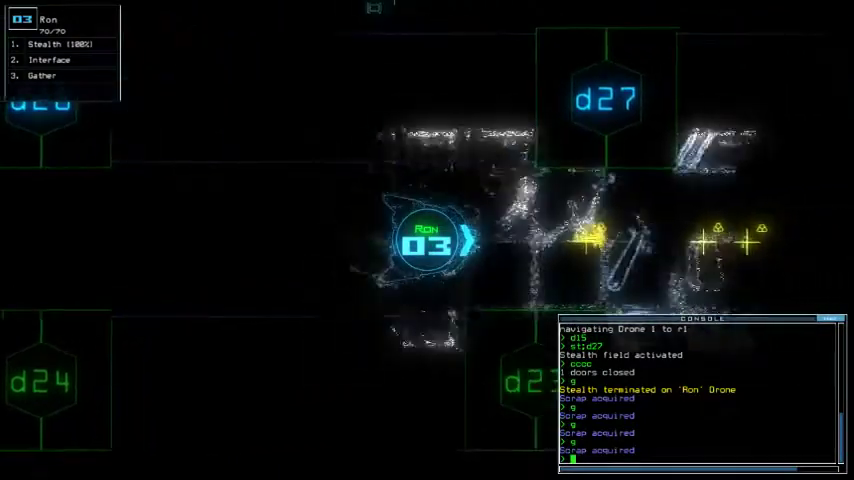
pyautogui.press('Return')
pyautogui.write('g')
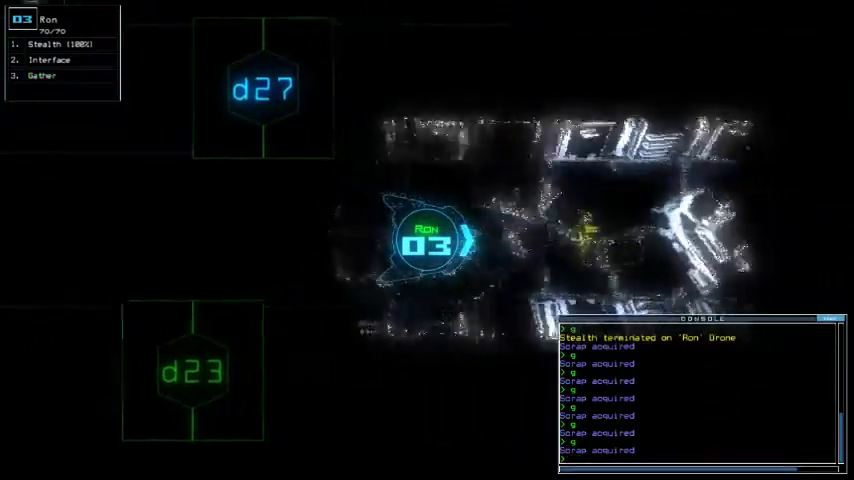
# Step: Have Robby release the towed drone Obert and drive down toward d28
pyautogui.press('1')
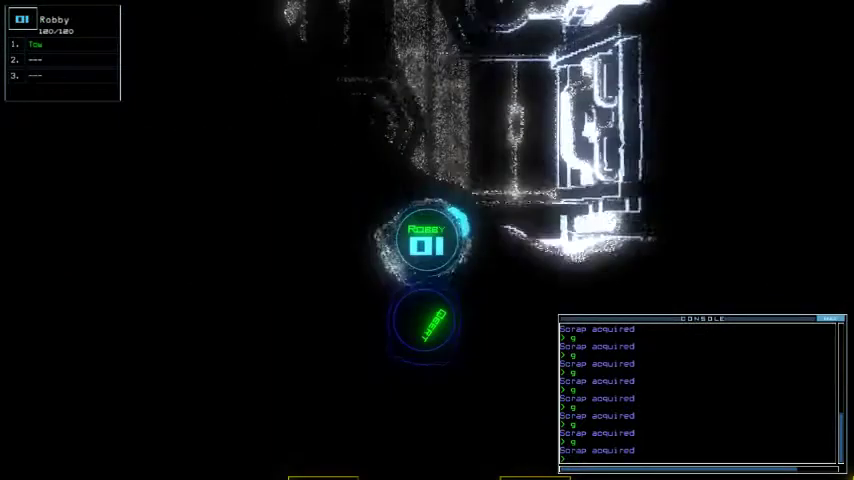
pyautogui.press('Right')
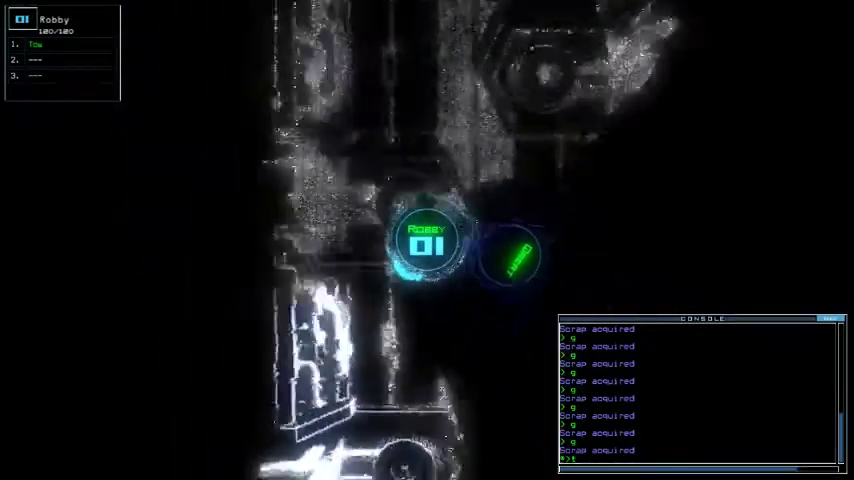
pyautogui.write('ow')
pyautogui.press('Return')
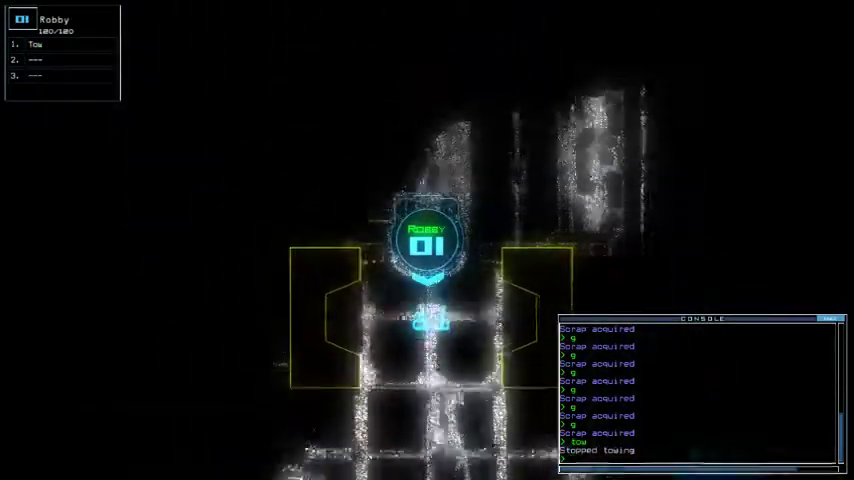
pyautogui.press('Down')
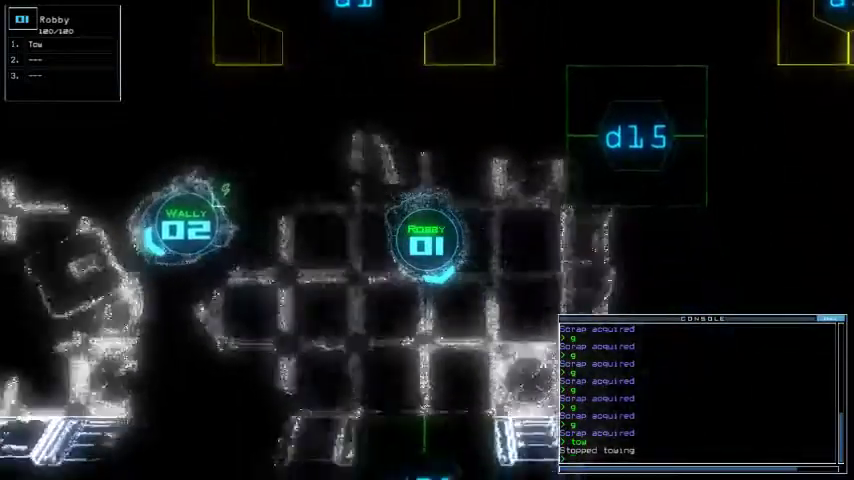
pyautogui.press('Down')
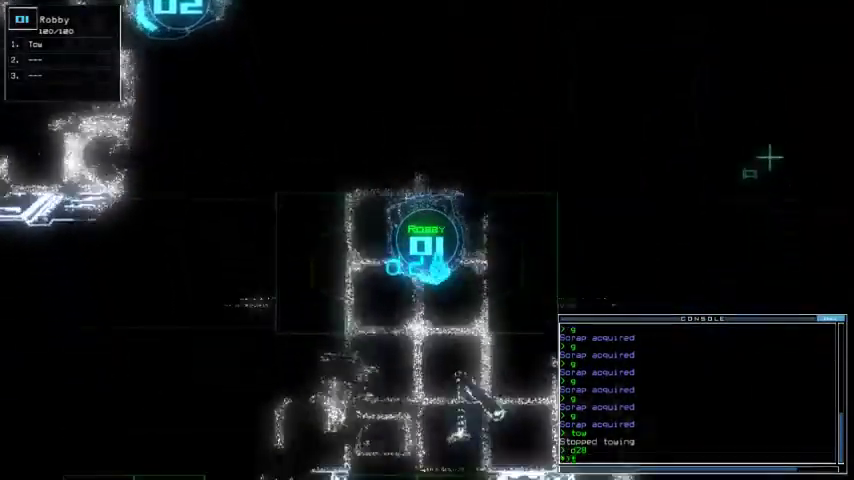
pyautogui.press('Down')
pyautogui.write('ck')
# Step: Close the upgrade swap overview and return to Ron's camera
pyautogui.press('Return')
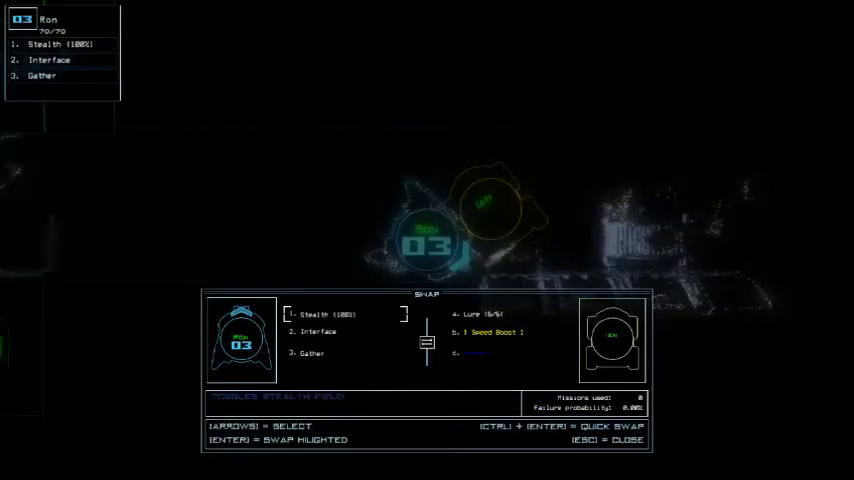
pyautogui.press('Escape')
pyautogui.press('Left')
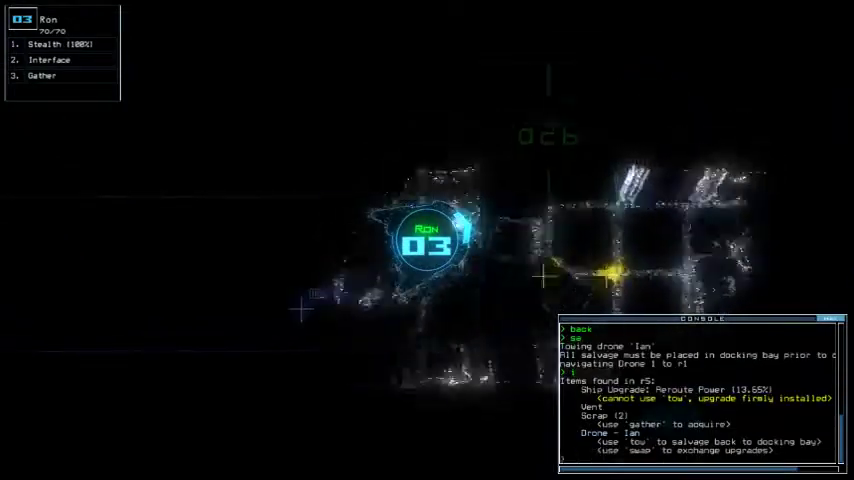
pyautogui.write('g')
# Step: Gather two scrap with Ron in r5, then send it stealthed toward d16
pyautogui.press('Return')
pyautogui.write('g')
pyautogui.press('Return')
pyautogui.press('space')
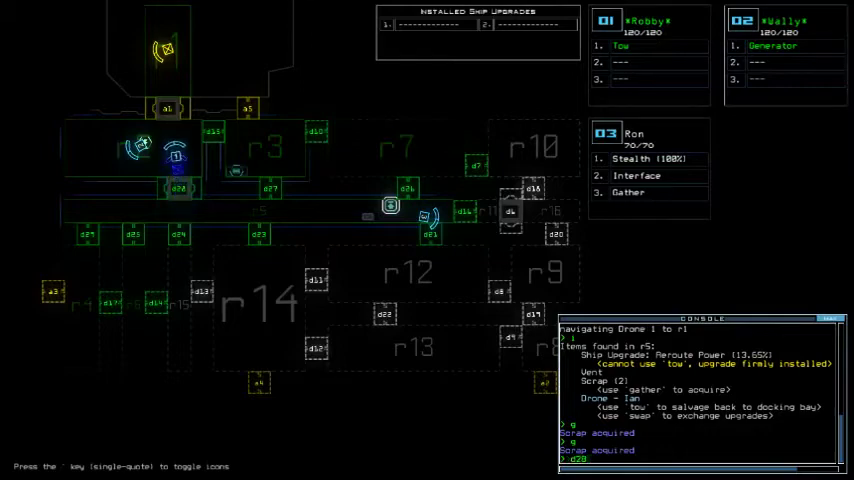
pyautogui.press('space')
pyautogui.write('st:d1')
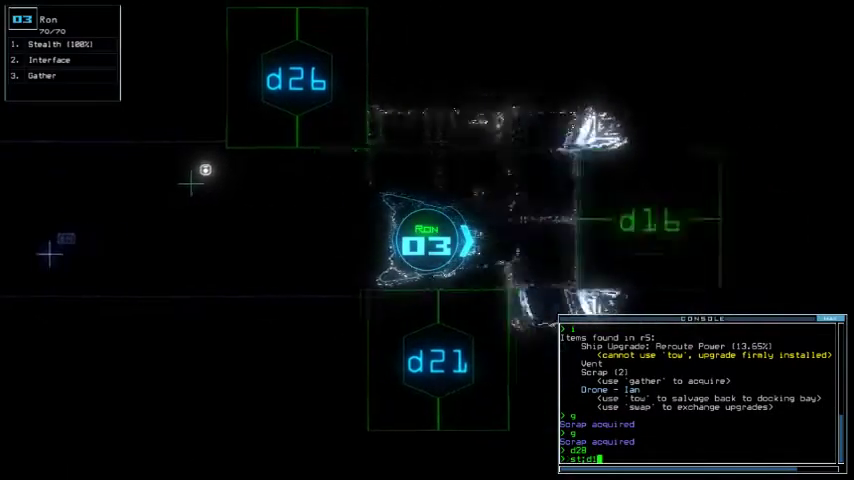
pyautogui.write('6')
pyautogui.press('Return')
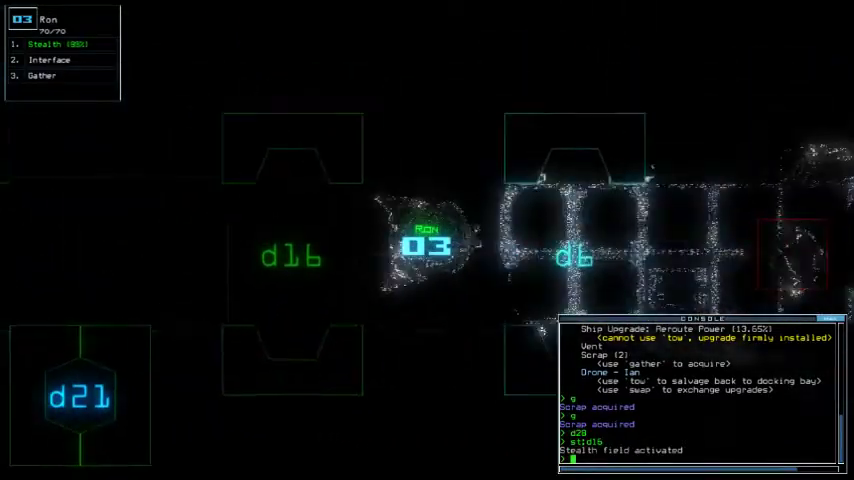
pyautogui.write('d15')
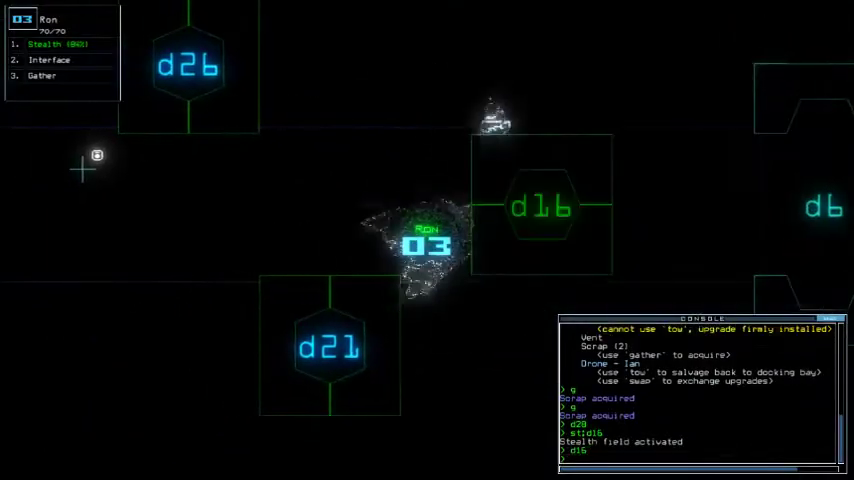
pyautogui.write('d26')
# Step: Move Ron through d26, close the door behind it, and gather a scrap
pyautogui.press('Return')
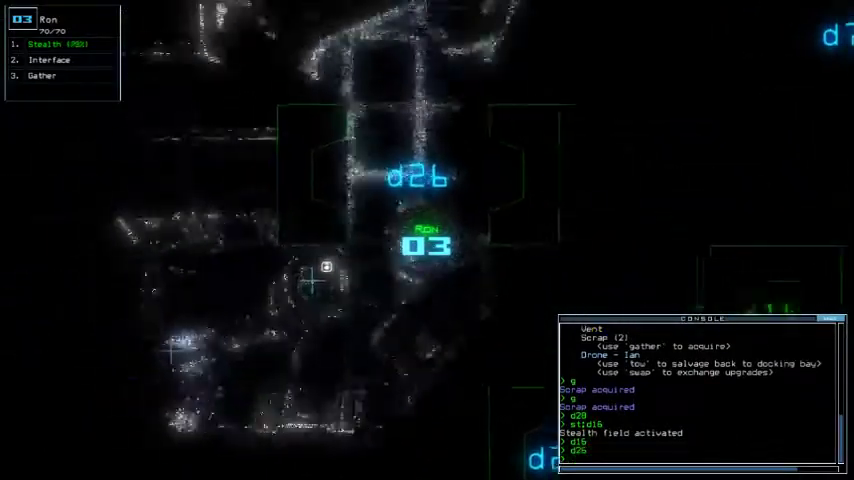
pyautogui.write('cccc')
pyautogui.press('Return')
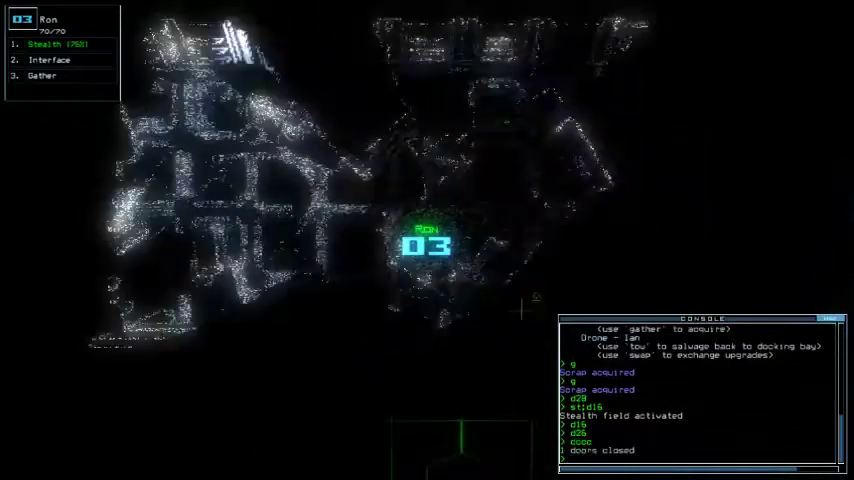
pyautogui.press('Tab')
pyautogui.press('Tab')
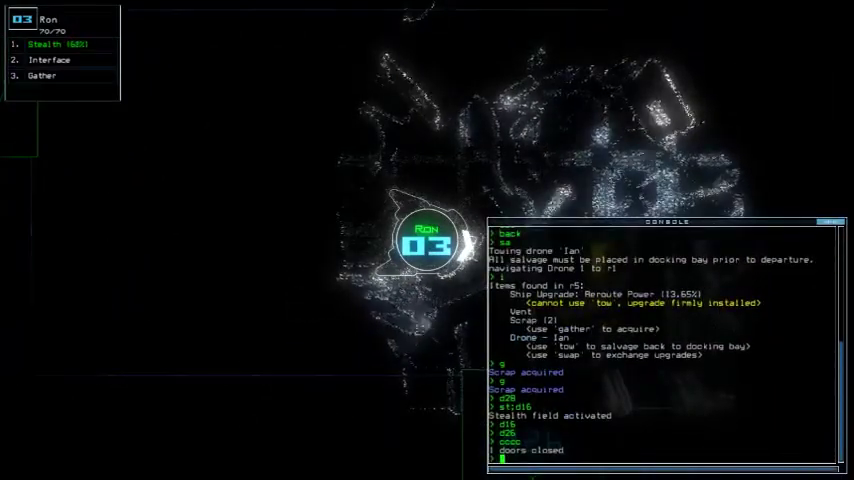
pyautogui.write('g')
pyautogui.press('Return')
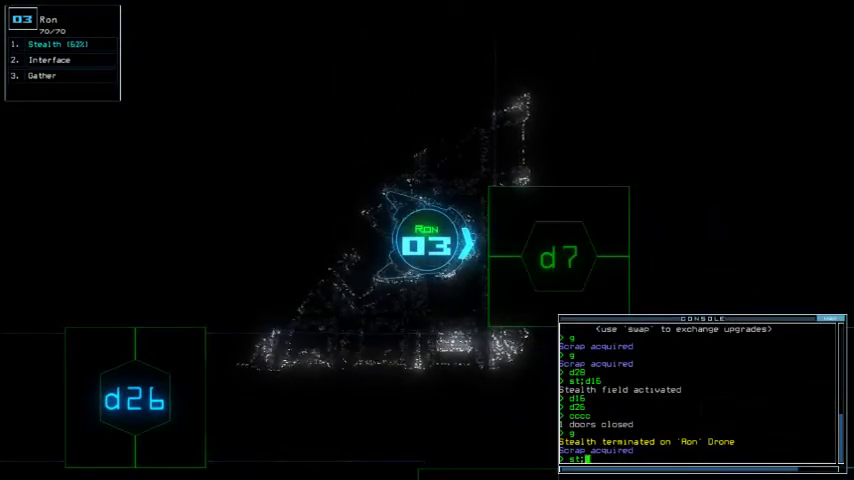
pyautogui.write('7')
# Step: Scout stealthed to d7, drop stealth, return through d26 and close it
pyautogui.press('Return')
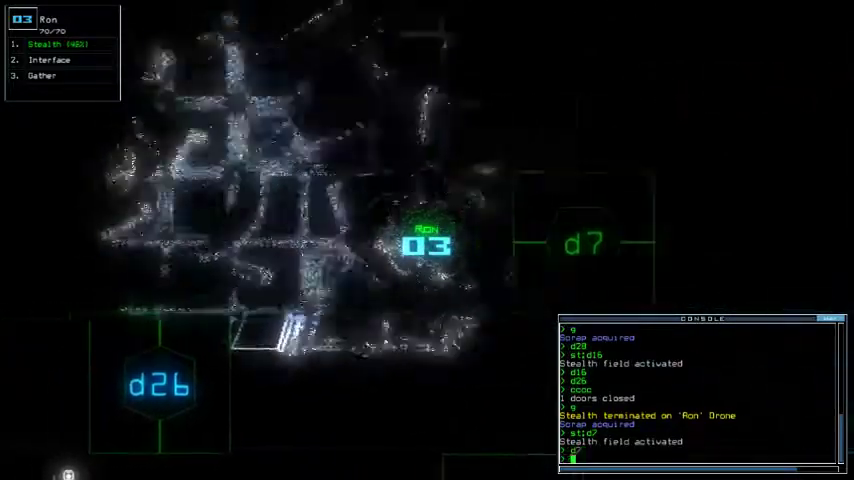
pyautogui.write('st')
pyautogui.press('Return')
pyautogui.write('26')
pyautogui.press('Return')
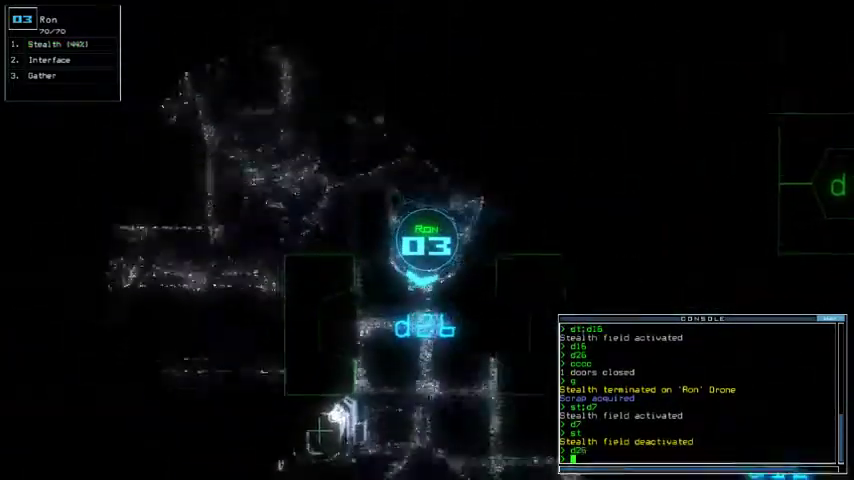
pyautogui.write('cccc')
pyautogui.press('Return')
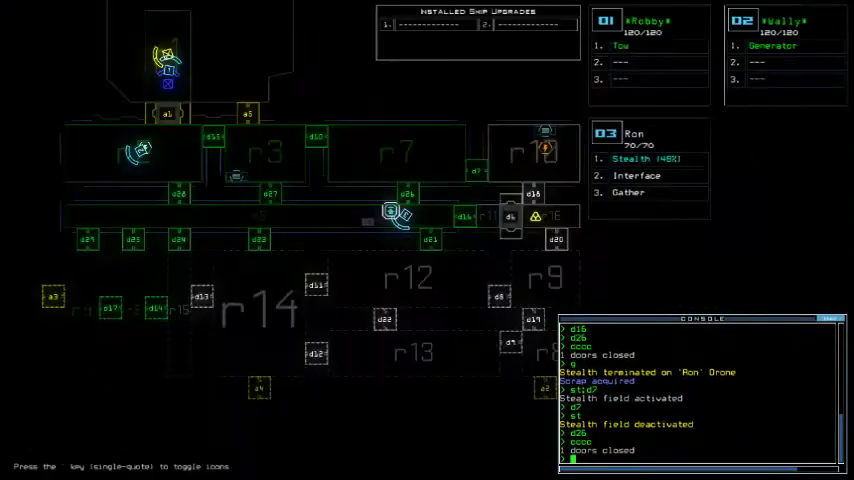
# Step: Cloak drone 03 through d21, close it behind, drop stealth and steer left
pyautogui.press('Tab')
pyautogui.write('21')
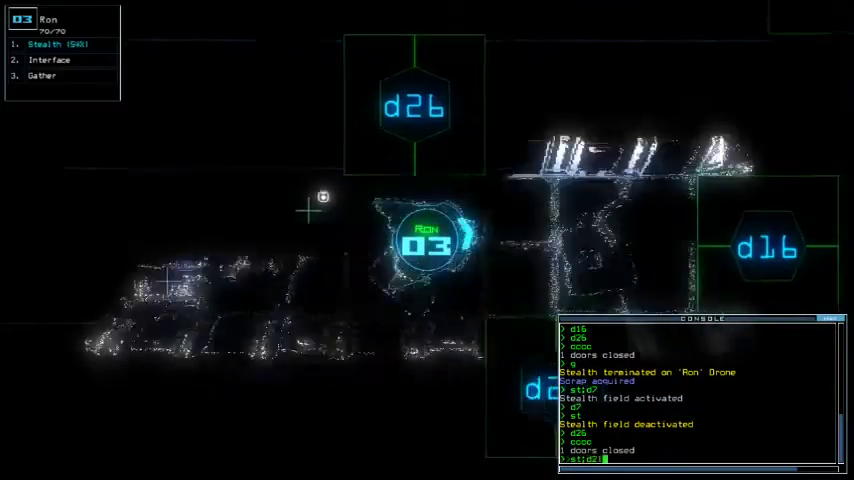
pyautogui.press('Return')
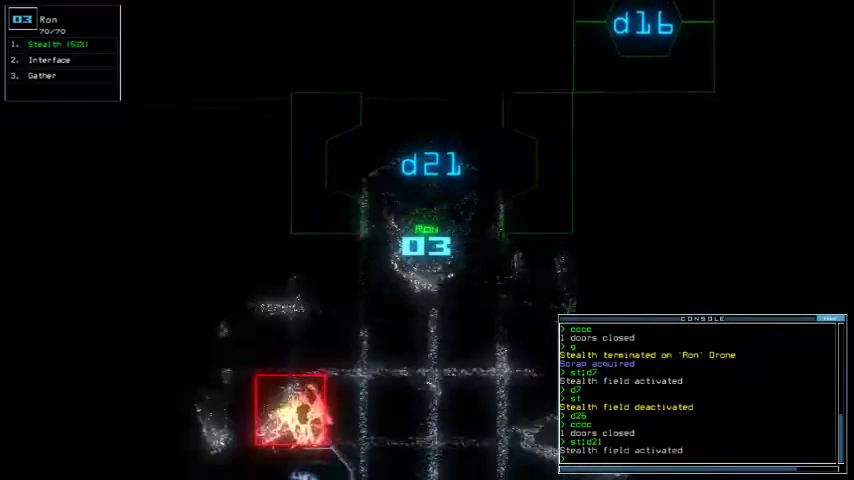
pyautogui.write('d21')
pyautogui.press('Return')
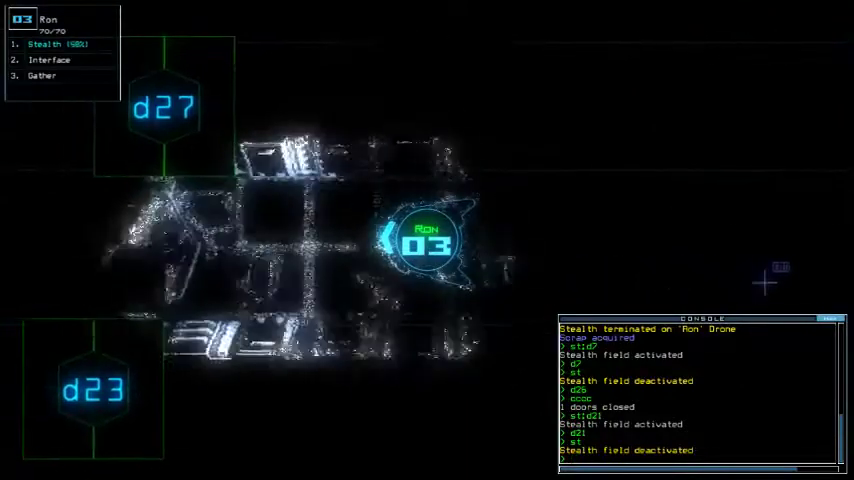
pyautogui.write('st')
pyautogui.press('Return')
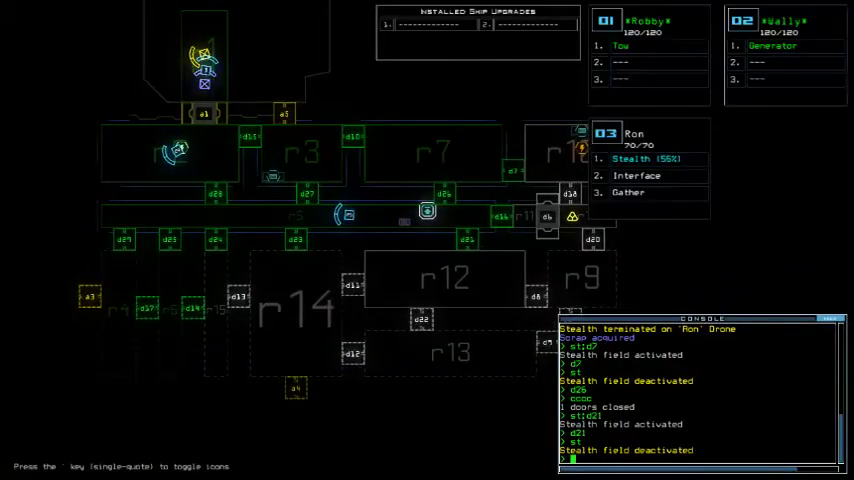
pyautogui.press('space')
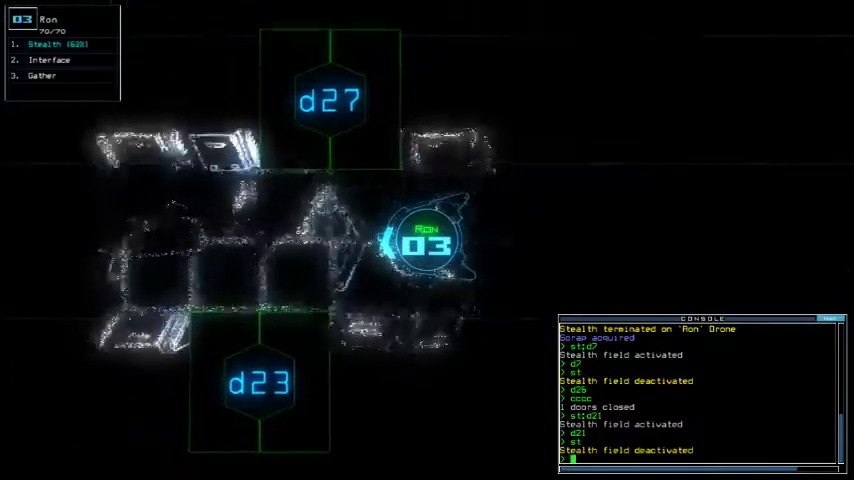
pyautogui.press('Left')
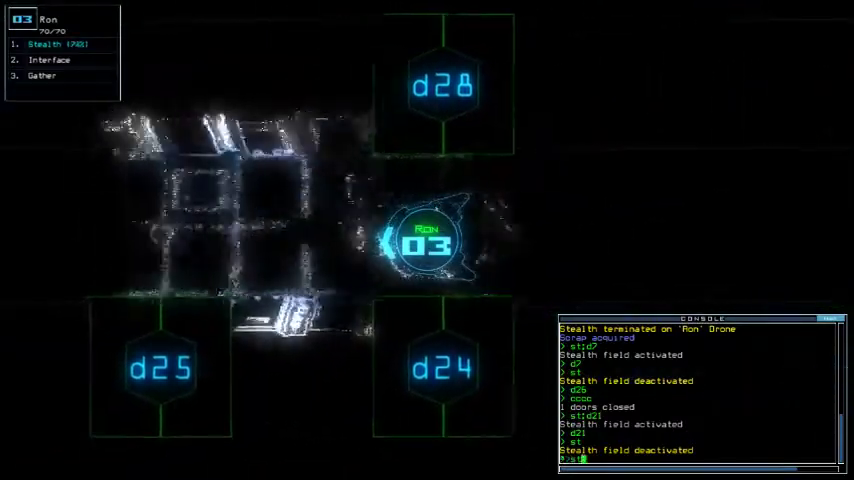
# Step: Cloak through d25, seal nearby doors, drive up the corridor toward d17, then drop stealth
pyautogui.press('Return')
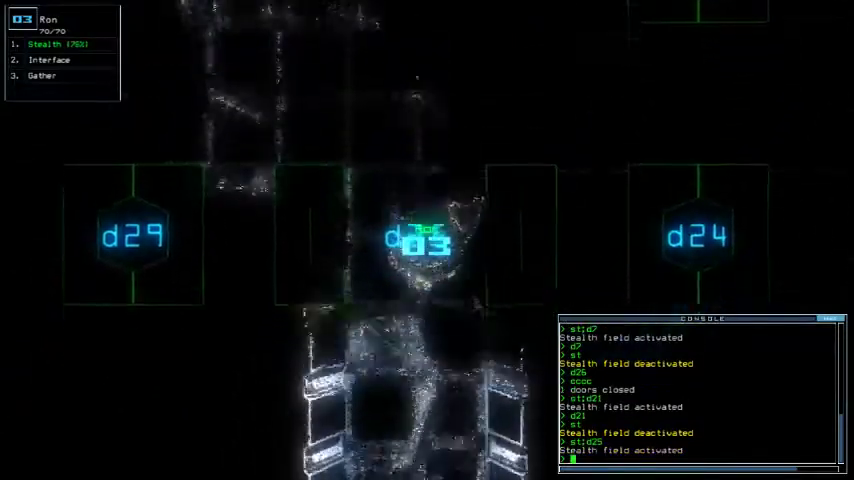
pyautogui.write('ccoc')
pyautogui.press('Return')
pyautogui.press('Up')
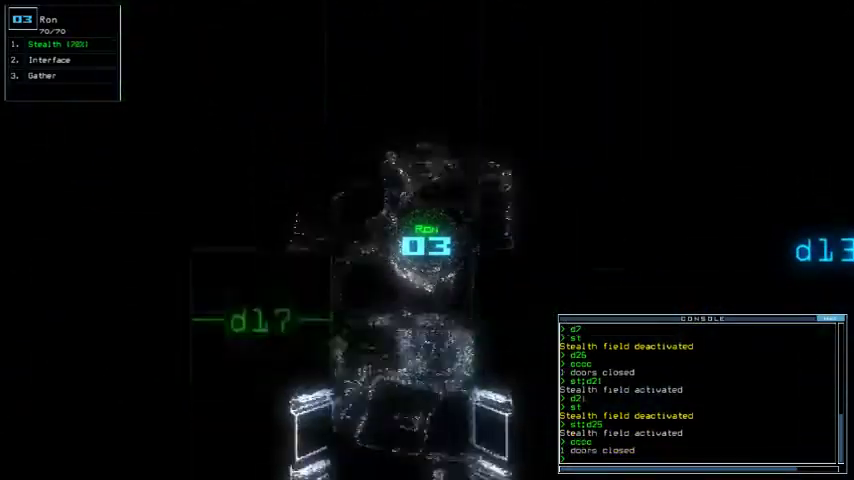
pyautogui.press('Up')
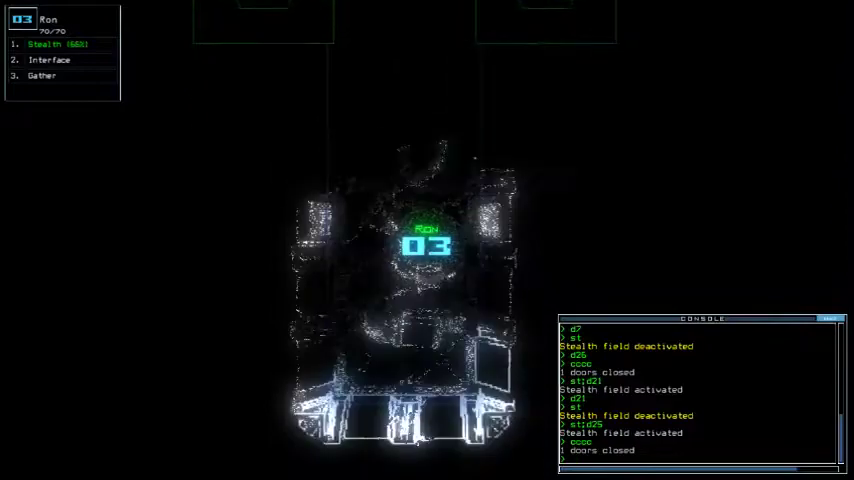
pyautogui.write('d17')
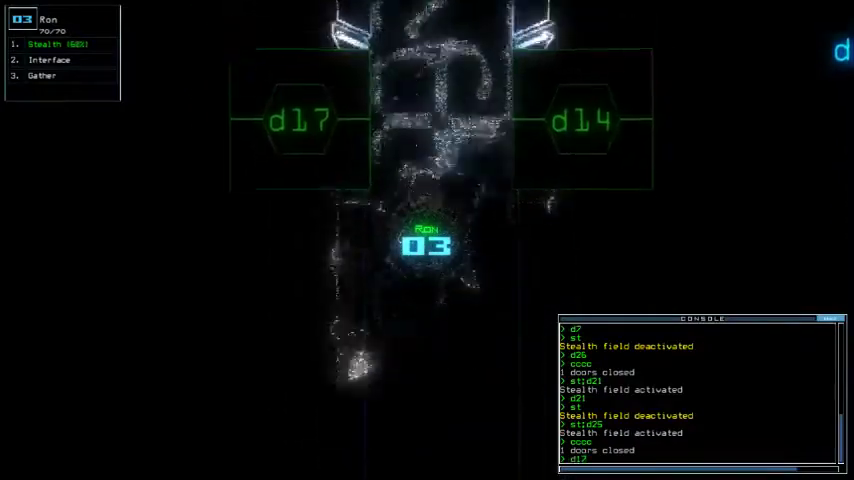
pyautogui.press('Up')
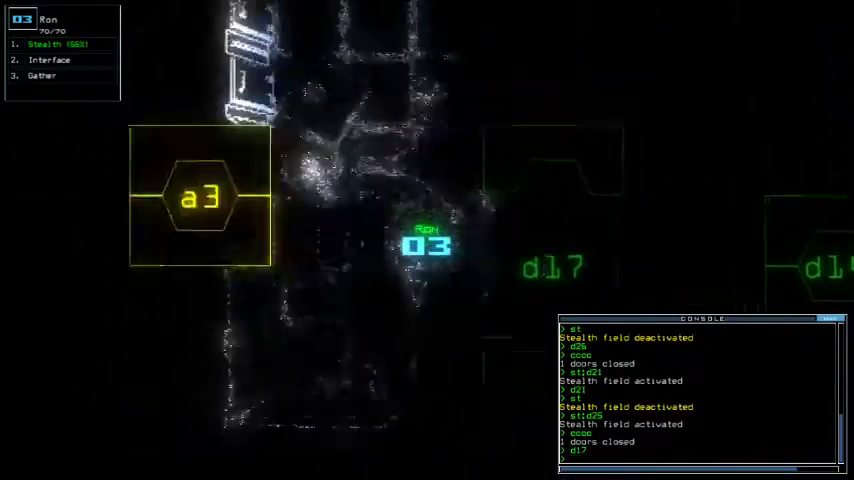
pyautogui.press('Up')
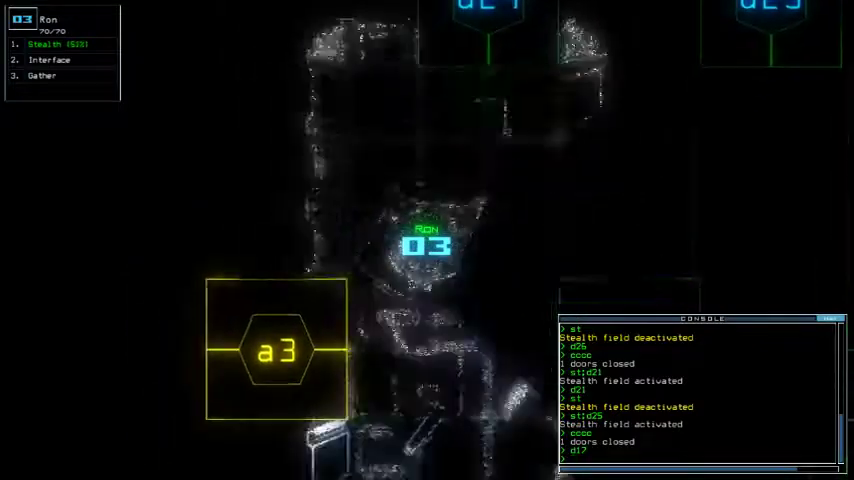
pyautogui.press('Up')
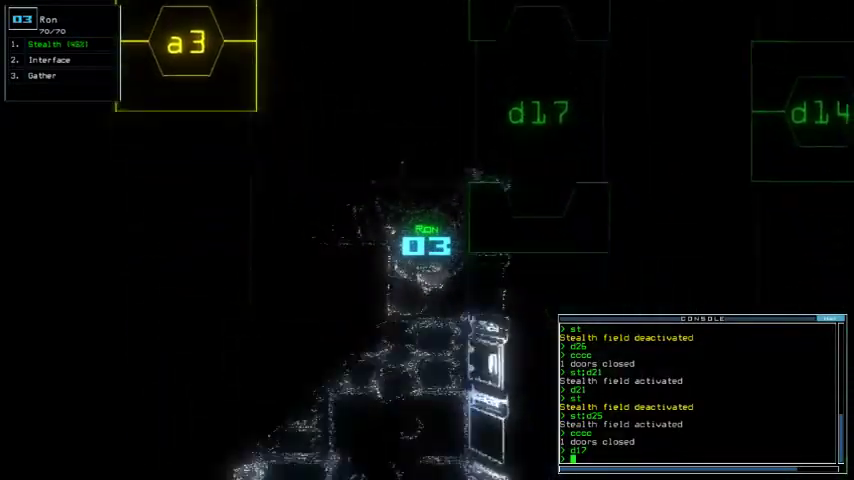
pyautogui.write('t')
pyautogui.press('Return')
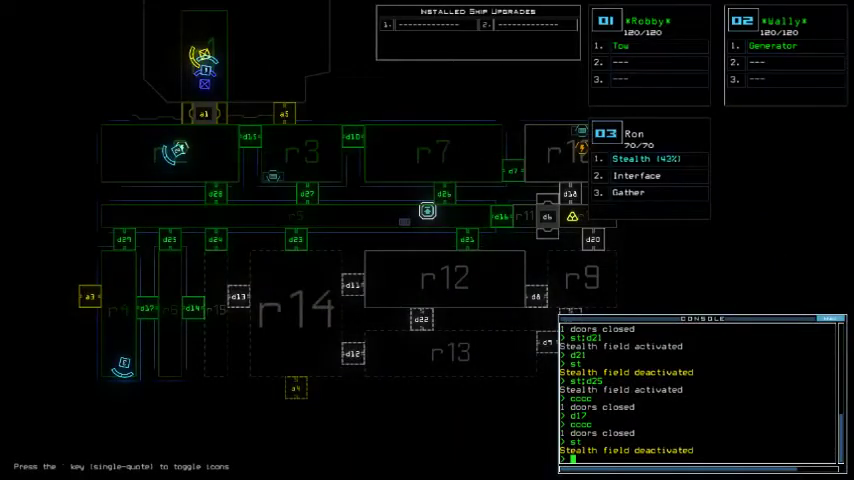
# Step: Open door d17 and close the doors around drone 03
pyautogui.press('Tab')
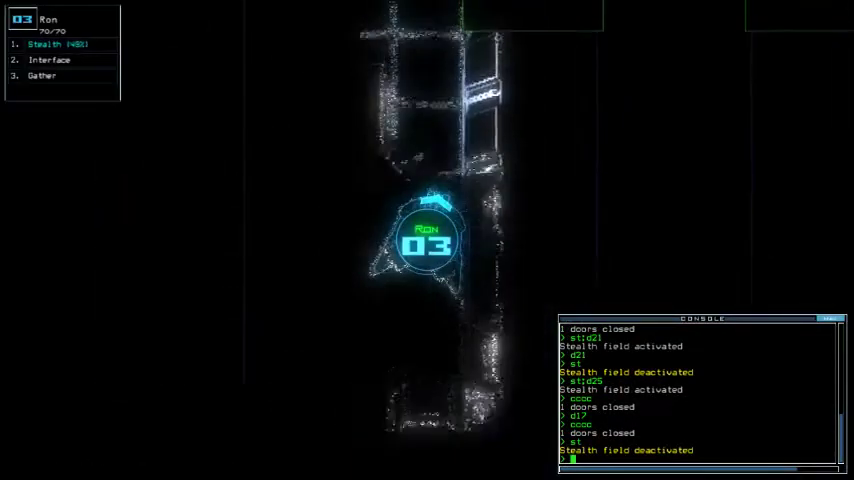
pyautogui.write('d17')
pyautogui.press('Return')
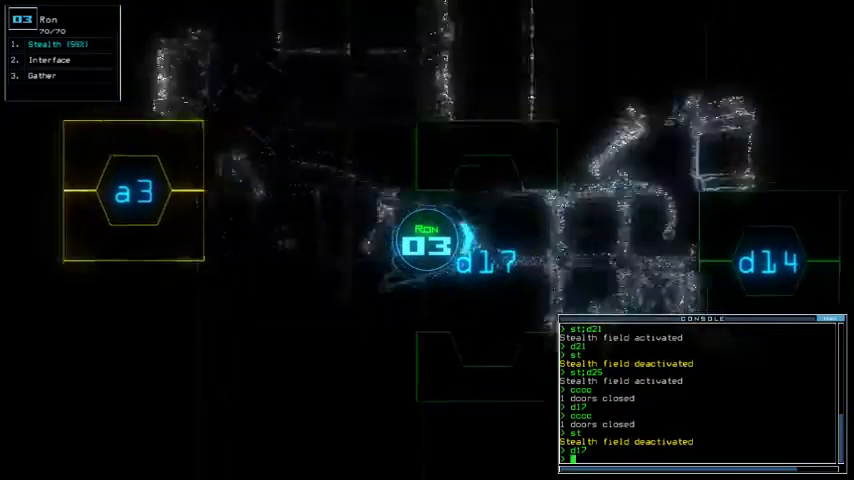
pyautogui.write('cccc')
pyautogui.press('Return')
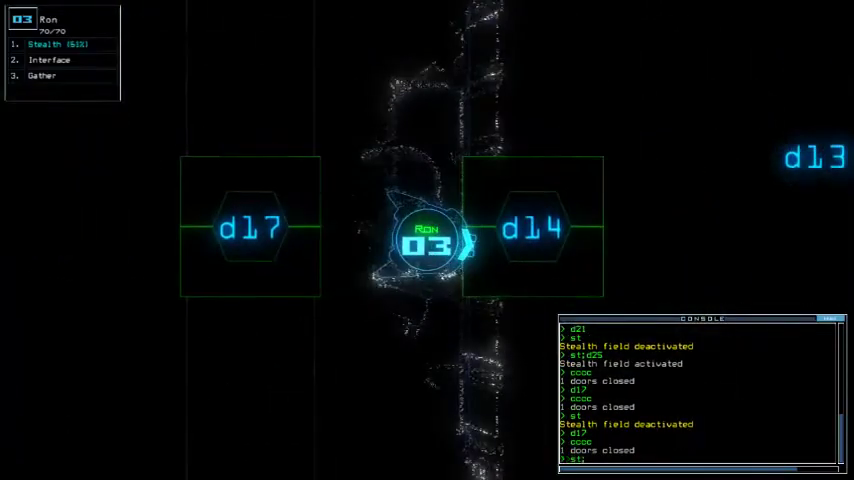
# Step: Stealth drone 03 through d14, toggle d24, drop stealth and close surrounding doors
pyautogui.press('Return')
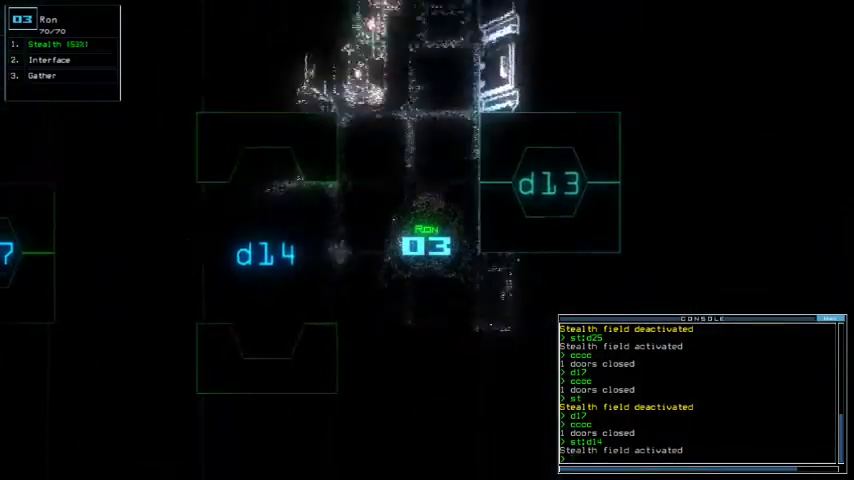
pyautogui.write('d24')
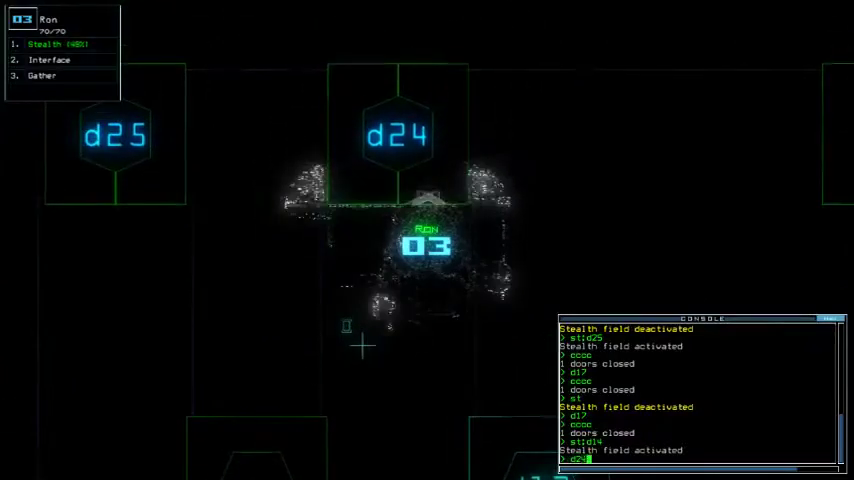
pyautogui.press('Return')
pyautogui.write('stealth')
pyautogui.press('Return')
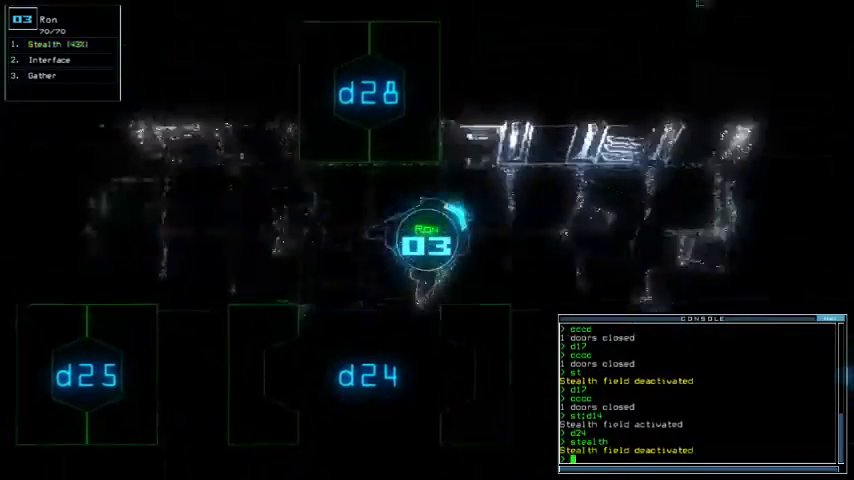
pyautogui.write('cccc')
pyautogui.press('Return')
pyautogui.press('space')
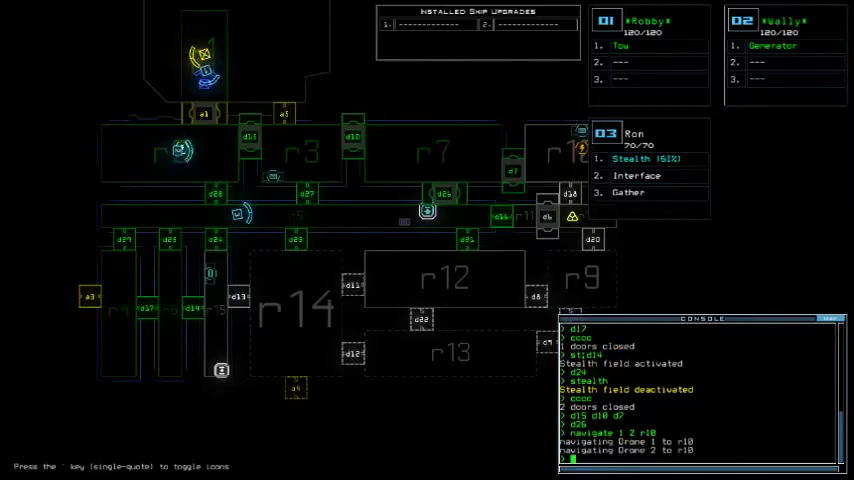
# Step: Release the towed drone and send drone 03 to room r10
pyautogui.press('space')
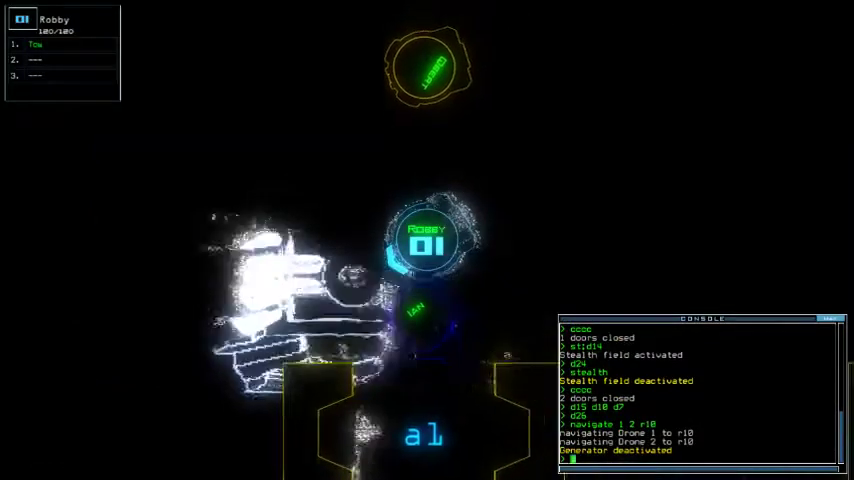
pyautogui.write('ow')
pyautogui.press('Return')
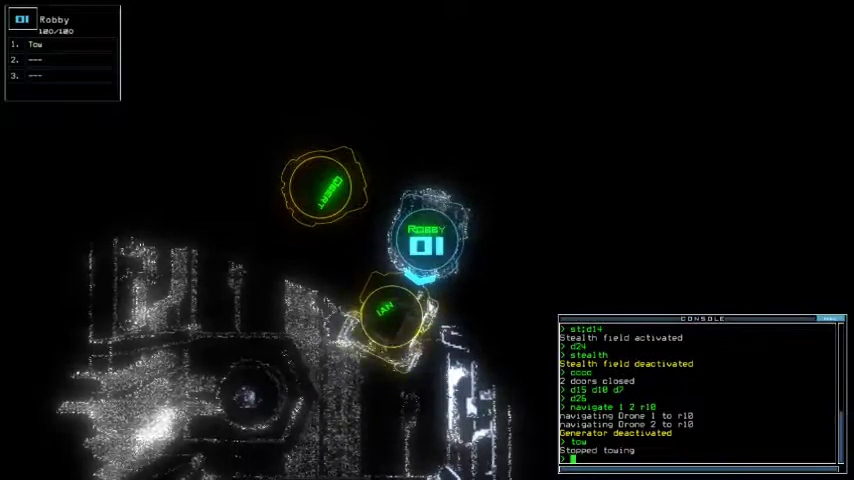
pyautogui.press('3')
pyautogui.write('navigate r10')
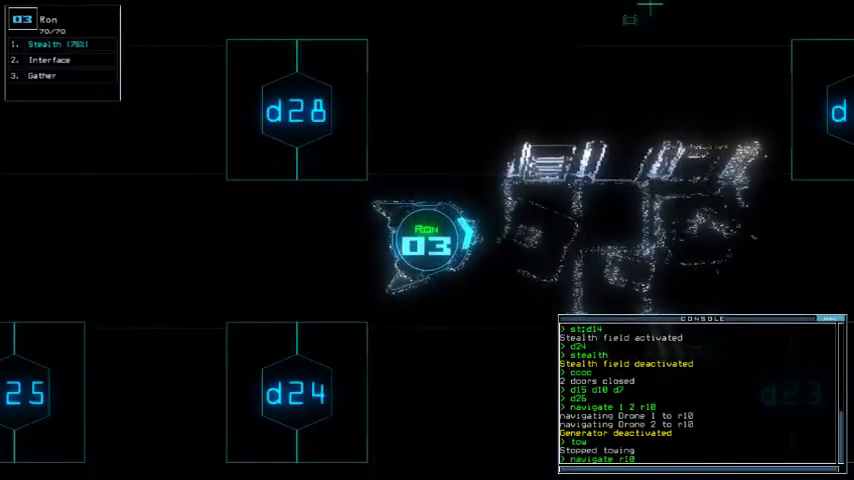
pyautogui.press('Return')
# Step: Swap parts with the two derelict drones to give drone 01 a Lure and Sensor
pyautogui.press('space')
pyautogui.write('1')
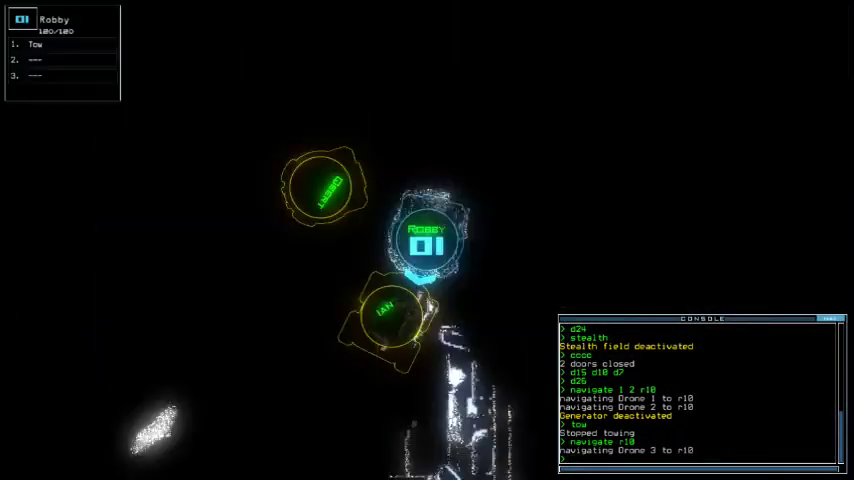
pyautogui.write('p')
pyautogui.press('Return')
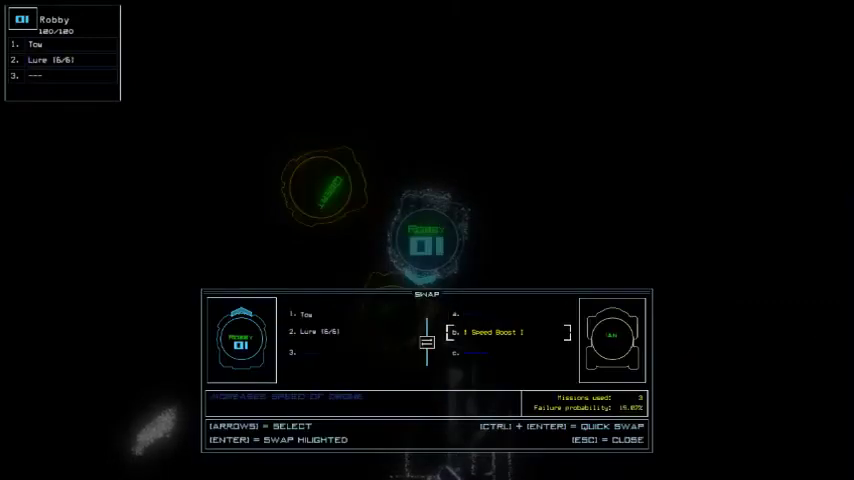
pyautogui.press('Escape')
pyautogui.write('swap')
pyautogui.press('Return')
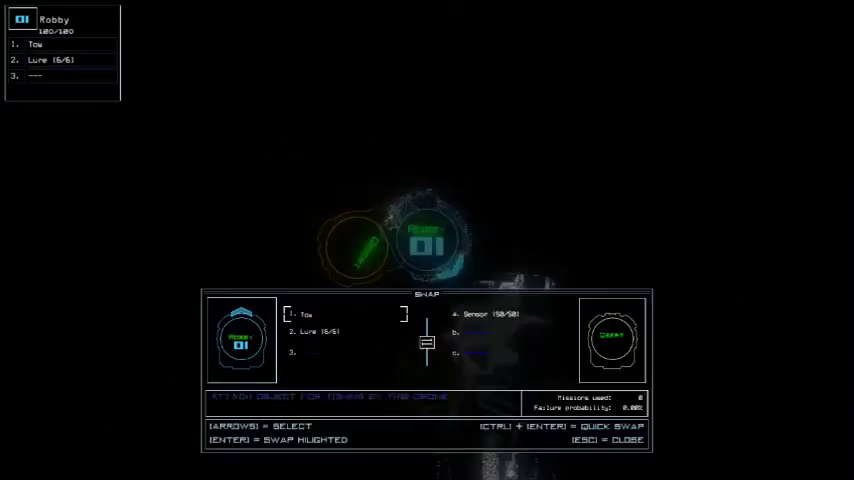
pyautogui.press('Escape')
pyautogui.press('space')
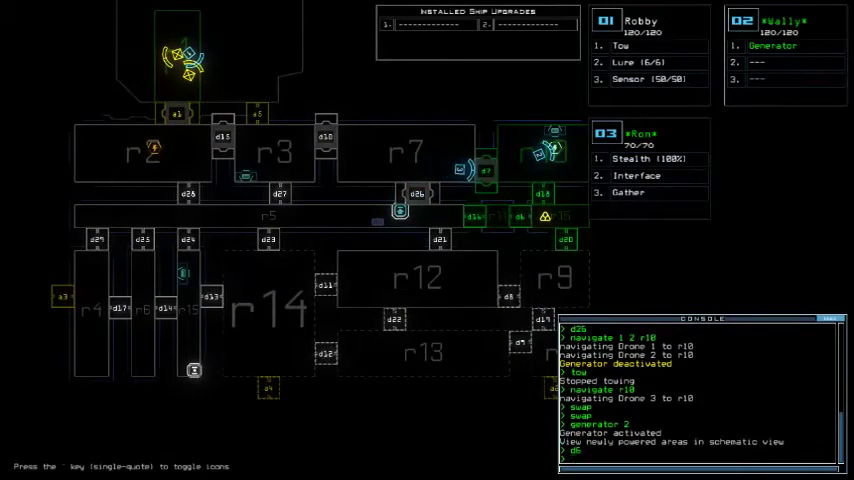
# Step: Close doors near Ron, open d7, and send him cloaked through d16
pyautogui.press('space')
pyautogui.write('cccc')
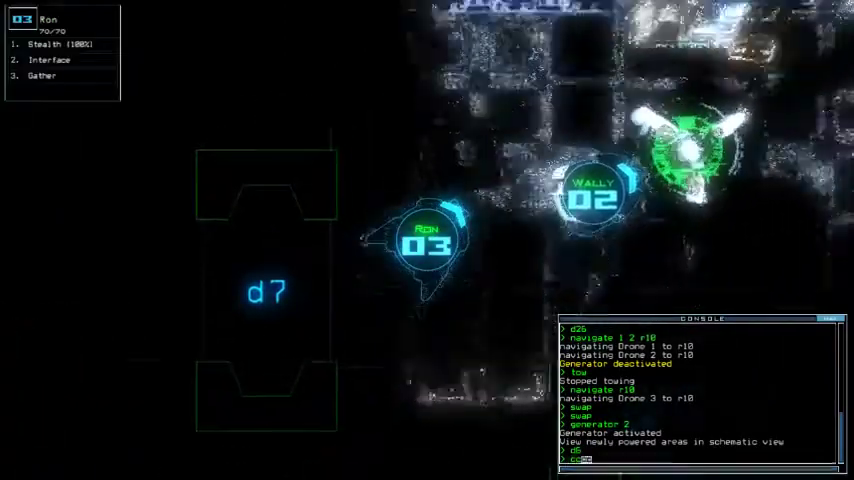
pyautogui.press('Return')
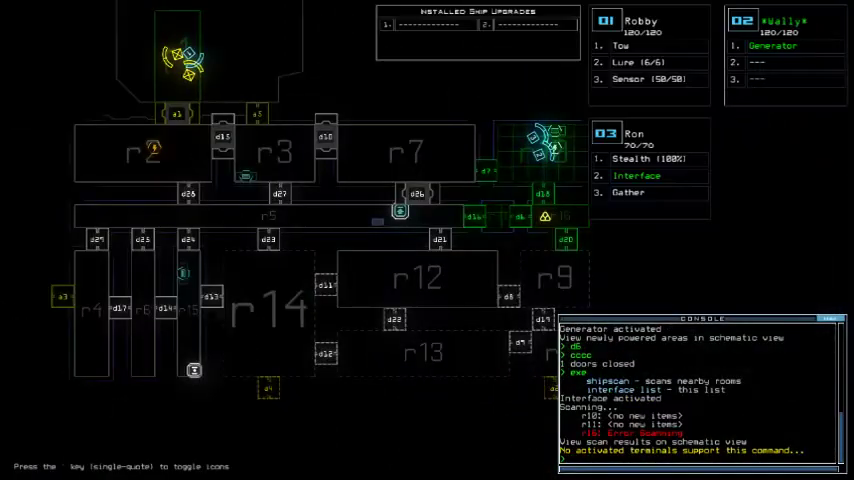
pyautogui.press('space')
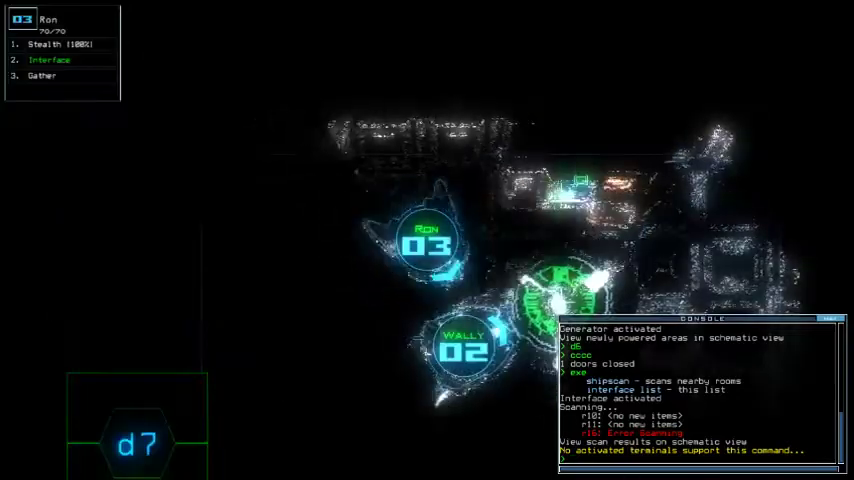
pyautogui.write('d7')
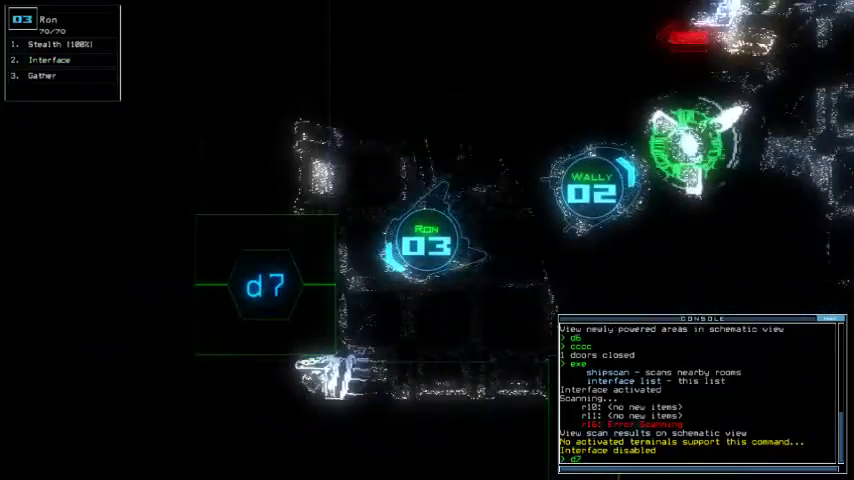
pyautogui.press('Return')
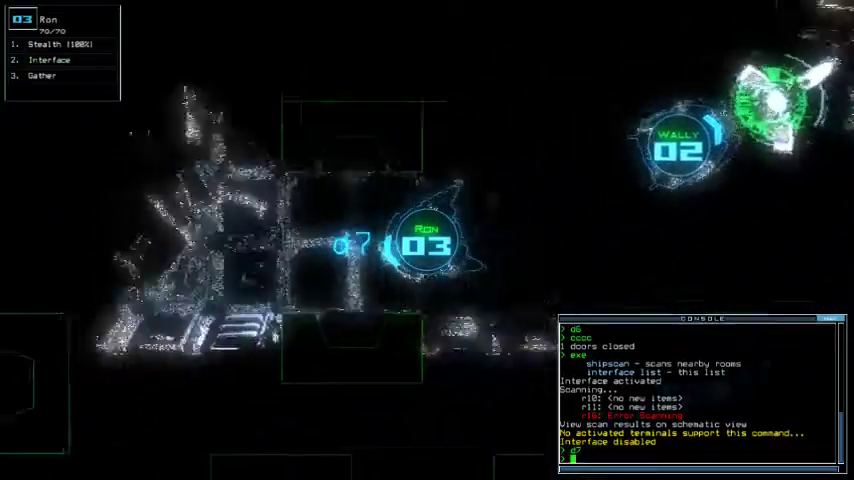
pyautogui.press('Down')
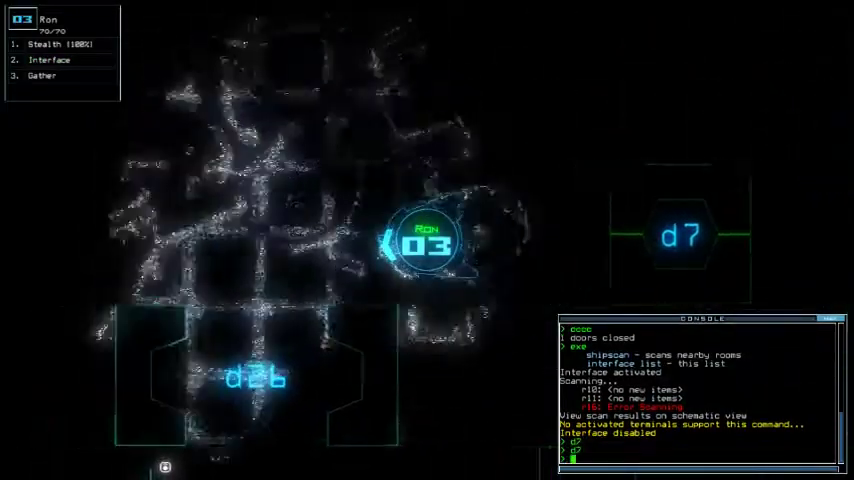
pyautogui.write('st')
pyautogui.press('Return')
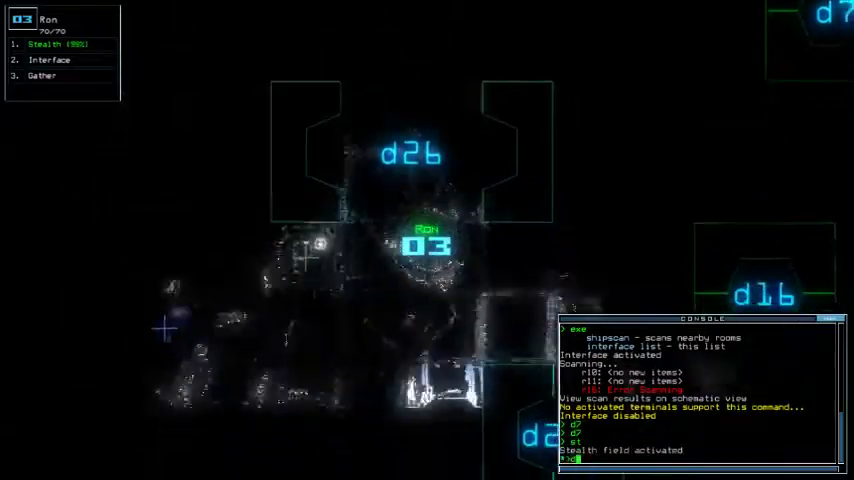
pyautogui.write('d16')
pyautogui.press('Return')
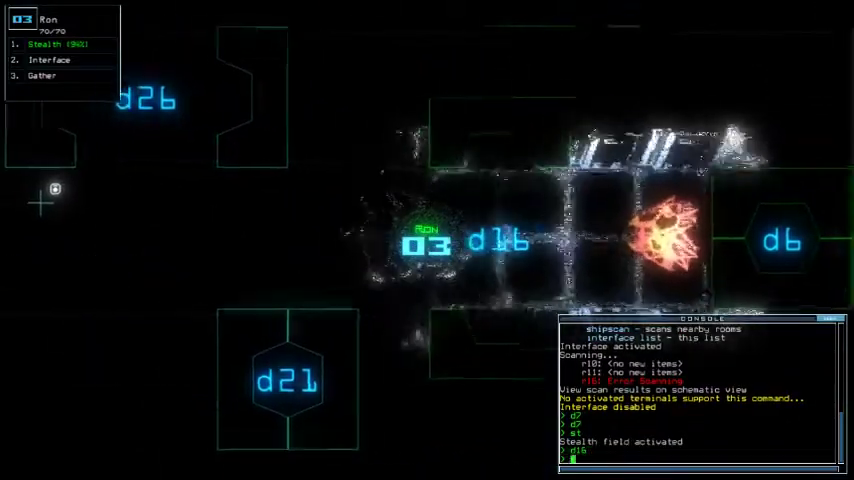
pyautogui.write('cccc')
pyautogui.press('space')
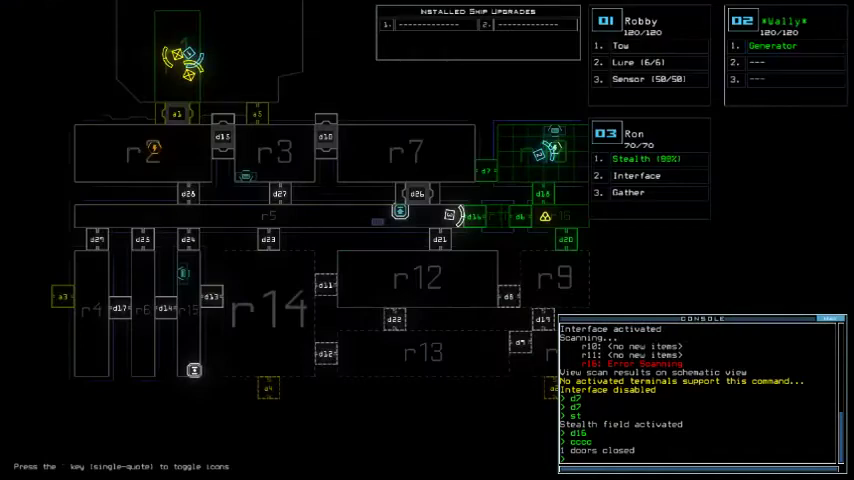
# Step: Take Ron through d18, close it behind him, and collect the room's scrap
pyautogui.press('space')
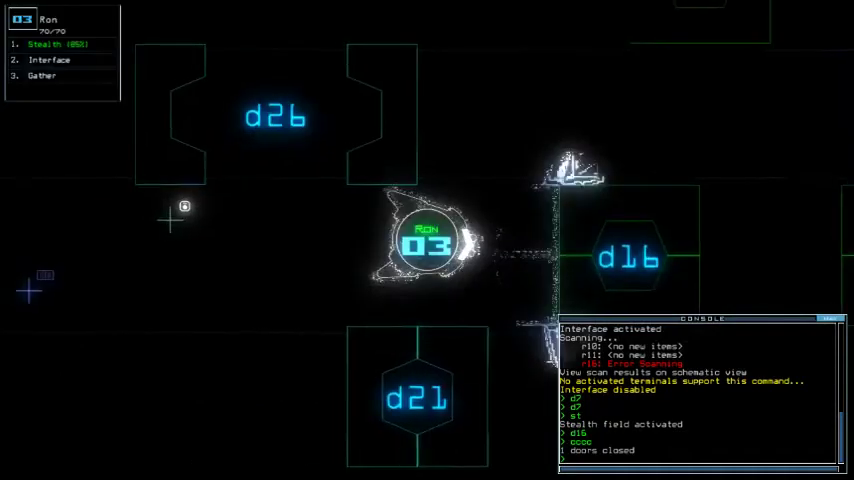
pyautogui.write('d24')
pyautogui.press('Return')
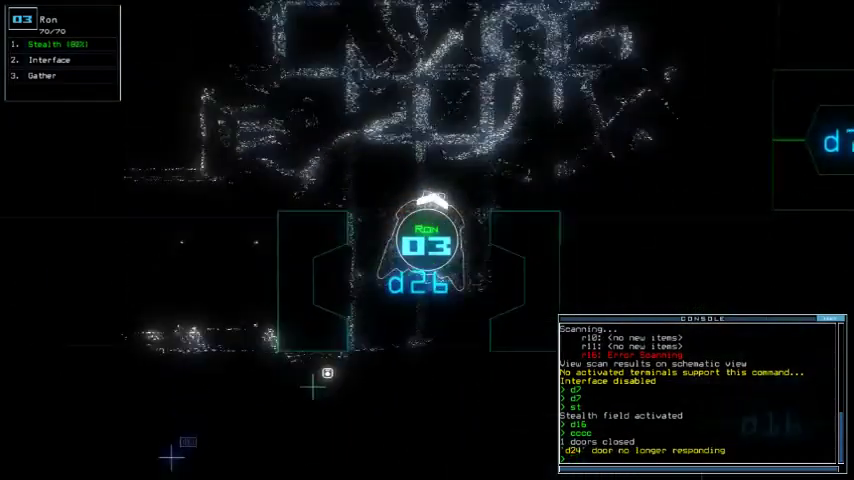
pyautogui.press('space')
pyautogui.press('space')
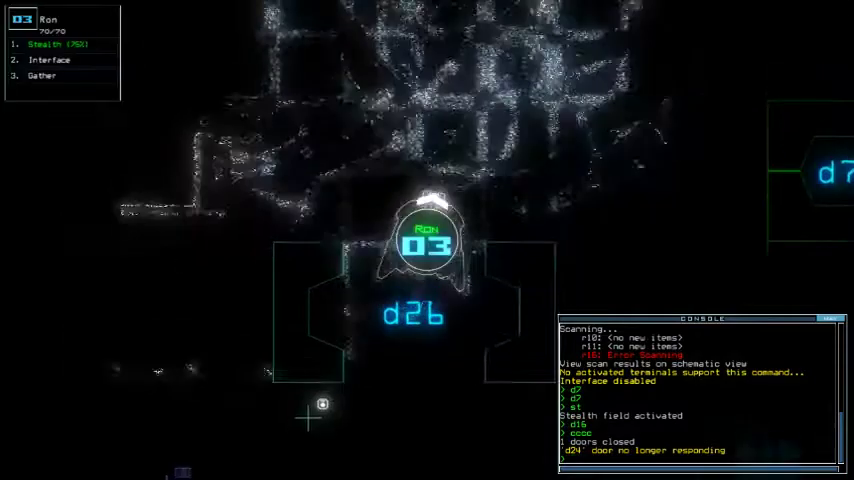
pyautogui.write('d7')
pyautogui.press('Right')
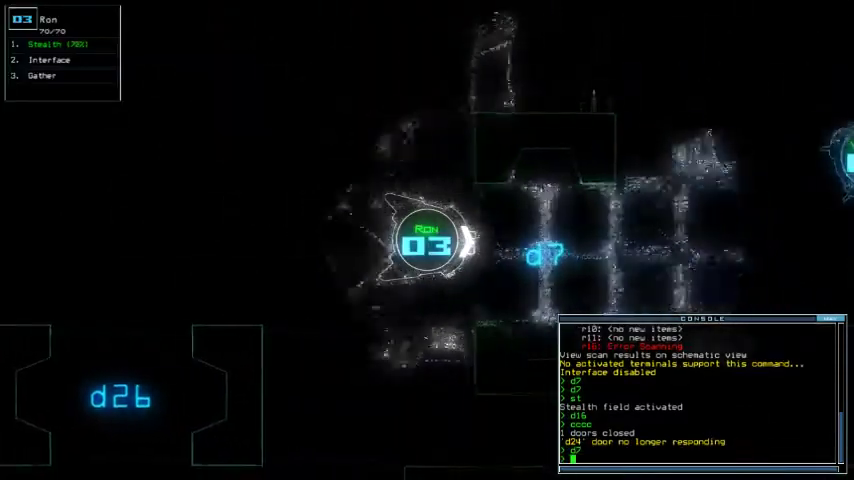
pyautogui.write('d18')
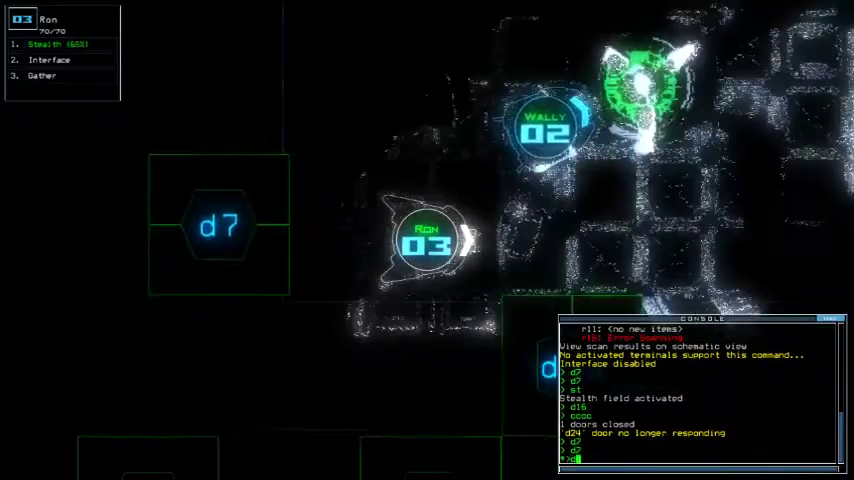
pyautogui.press('Return')
pyautogui.press('Down')
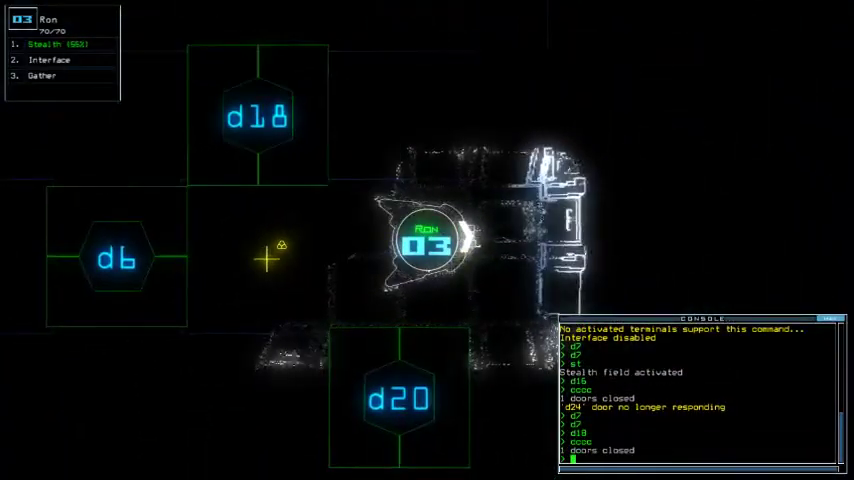
pyautogui.press('space')
pyautogui.write('f r11')
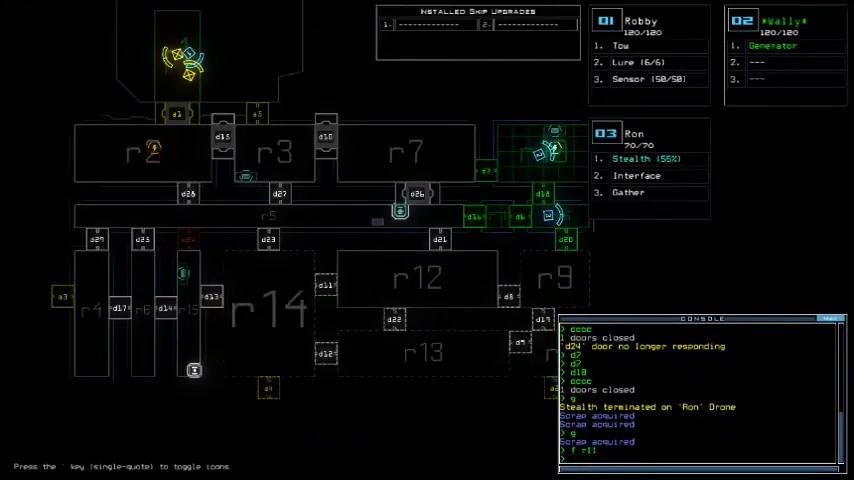
pyautogui.press('space')
pyautogui.write('st d20')
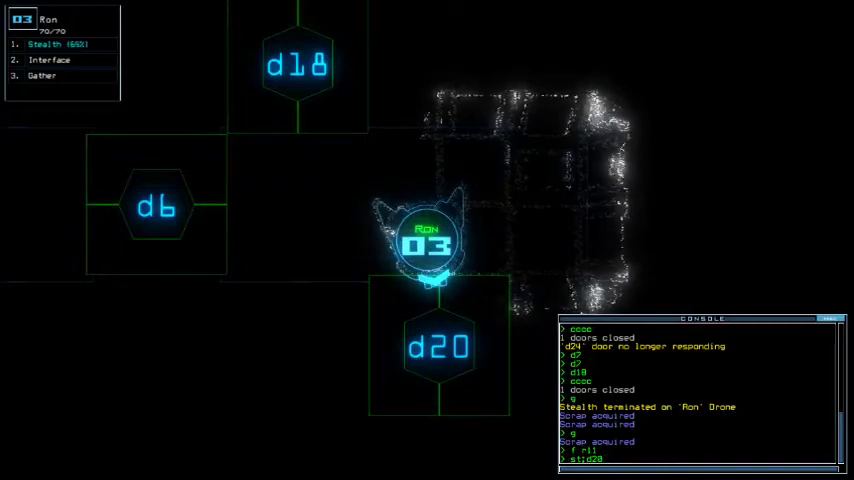
# Step: Stealth Ron to d20, then move Wally through d10 and restart the generator
pyautogui.press('Return')
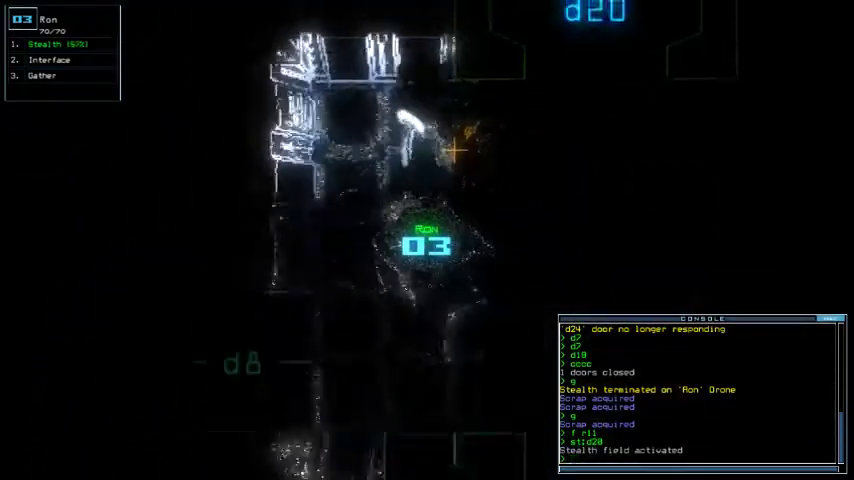
pyautogui.write('st')
pyautogui.press('Return')
pyautogui.press('space')
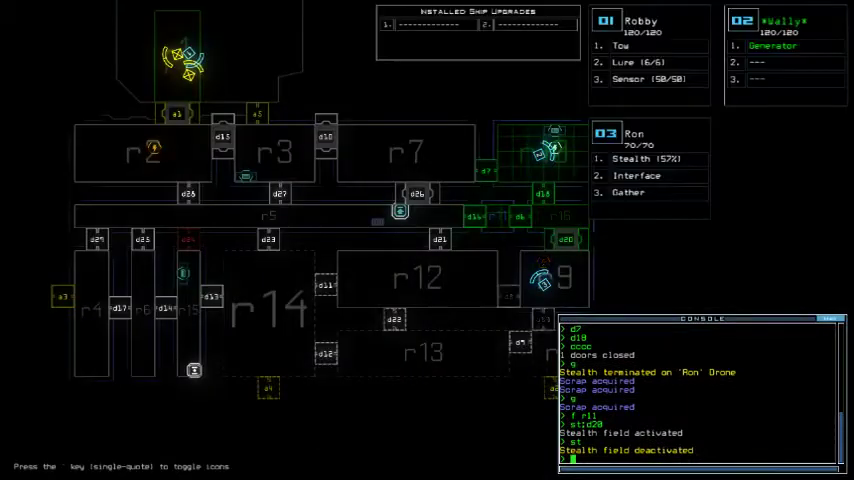
pyautogui.press('Return')
pyautogui.write('d10')
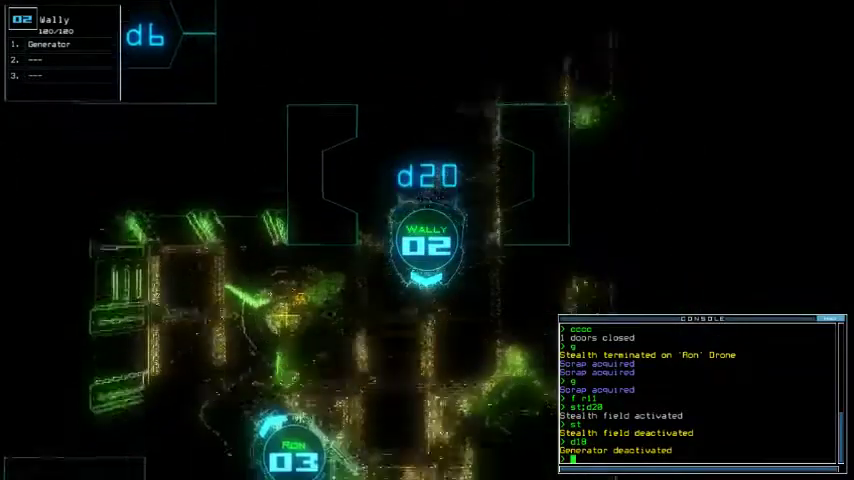
pyautogui.write('g')
pyautogui.press('Return')
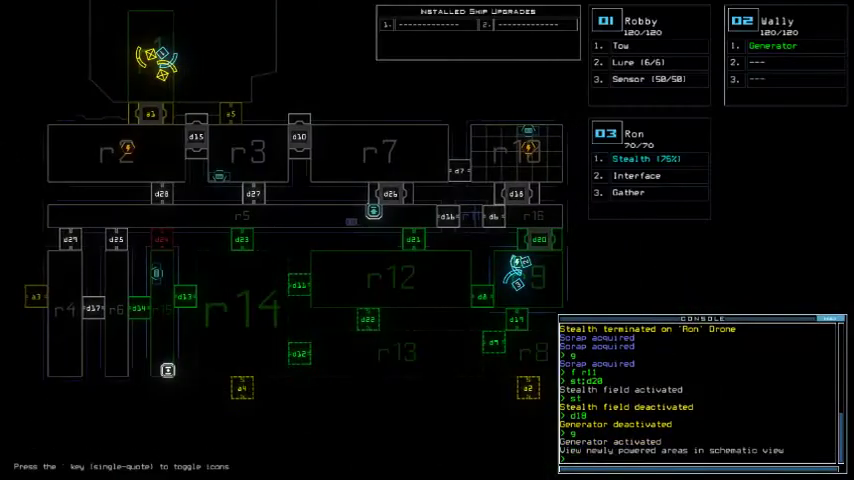
# Step: Close the doors around Ron, pass through d11, and scan nearby rooms for items
pyautogui.press('Tab')
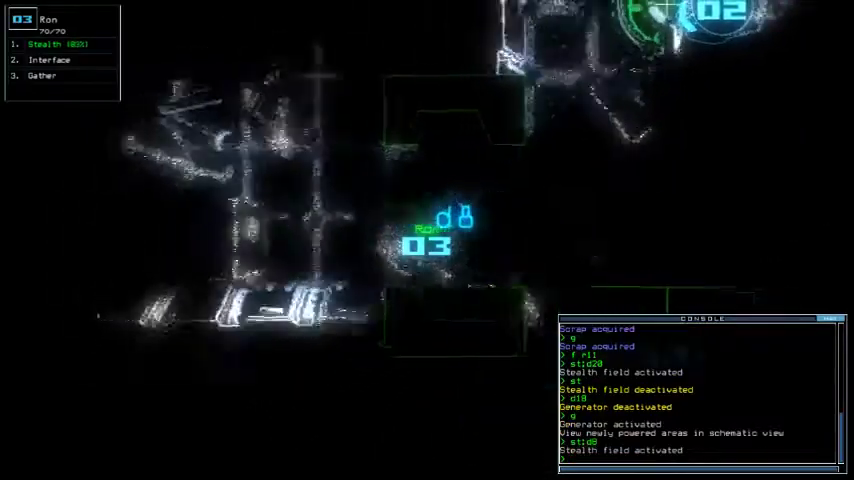
pyautogui.write('d15 d18')
pyautogui.press('Return')
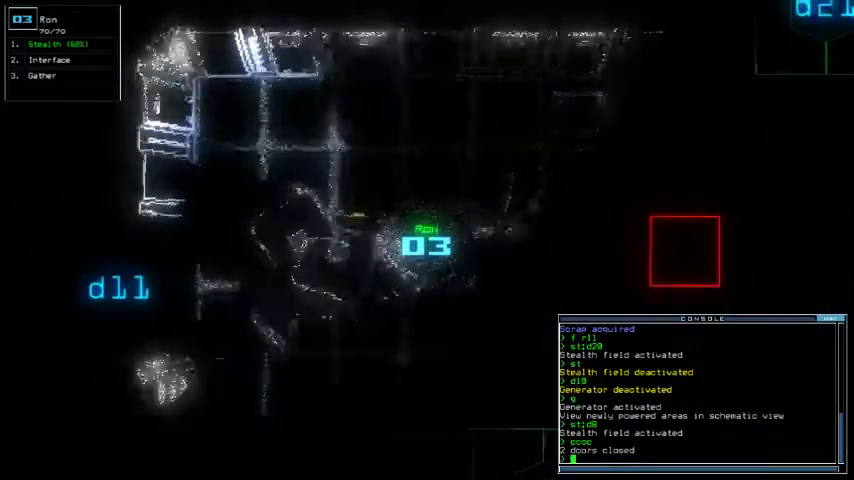
pyautogui.write('d11')
pyautogui.press('Return')
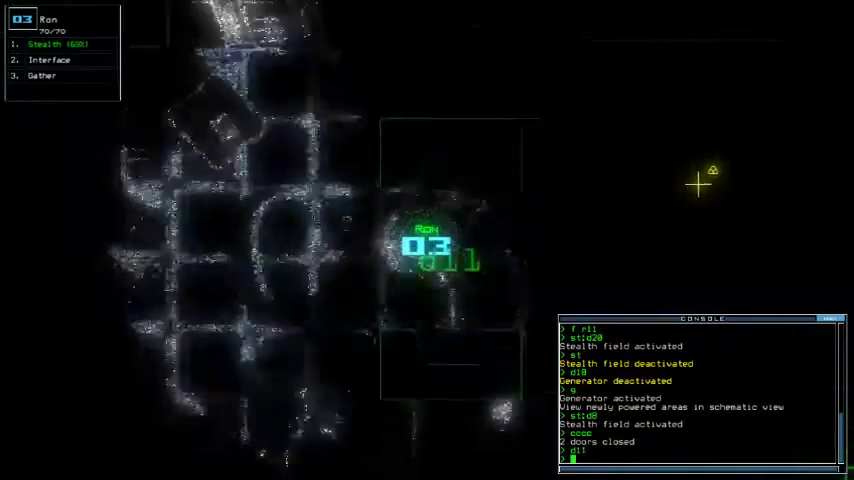
pyautogui.write('cccc')
pyautogui.press('Return')
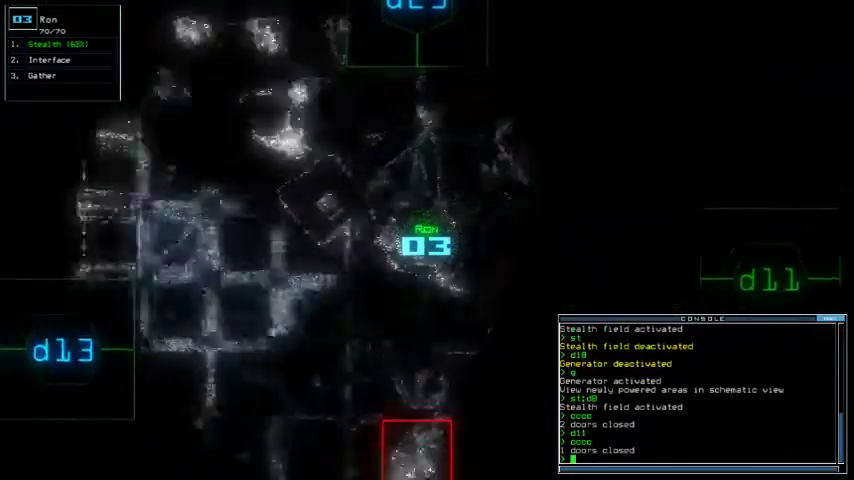
pyautogui.write('d13')
pyautogui.press('Return')
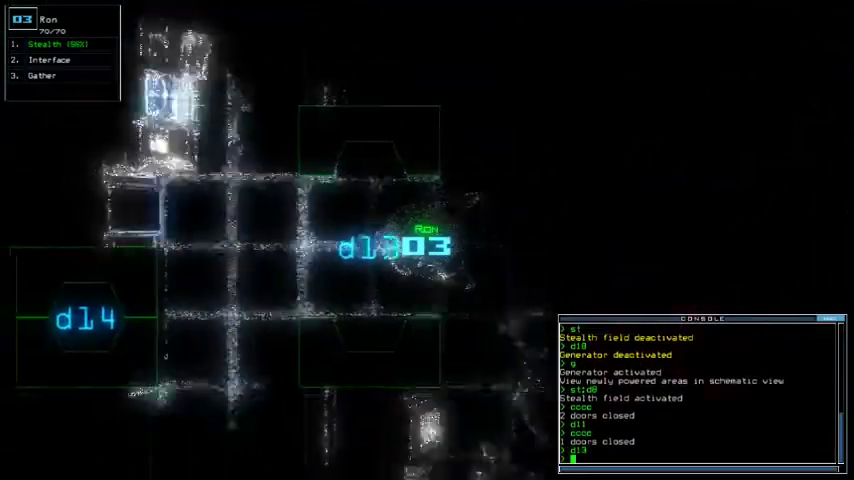
pyautogui.write('d13')
pyautogui.press('Return')
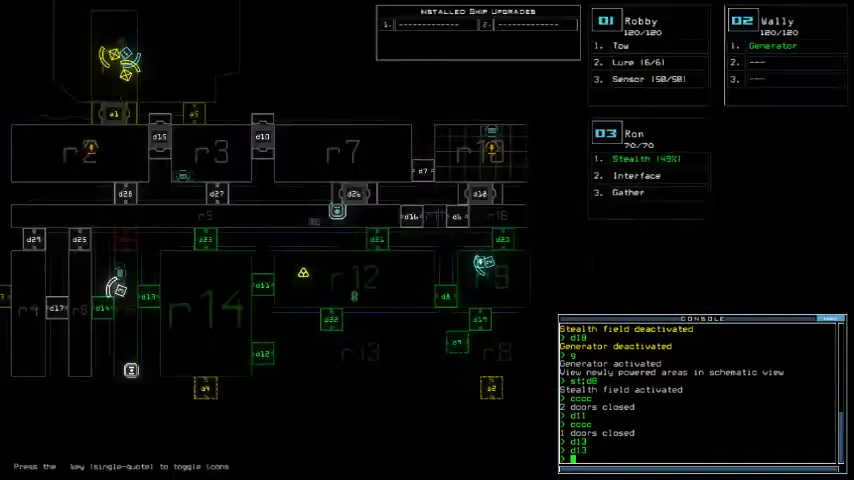
pyautogui.press('space')
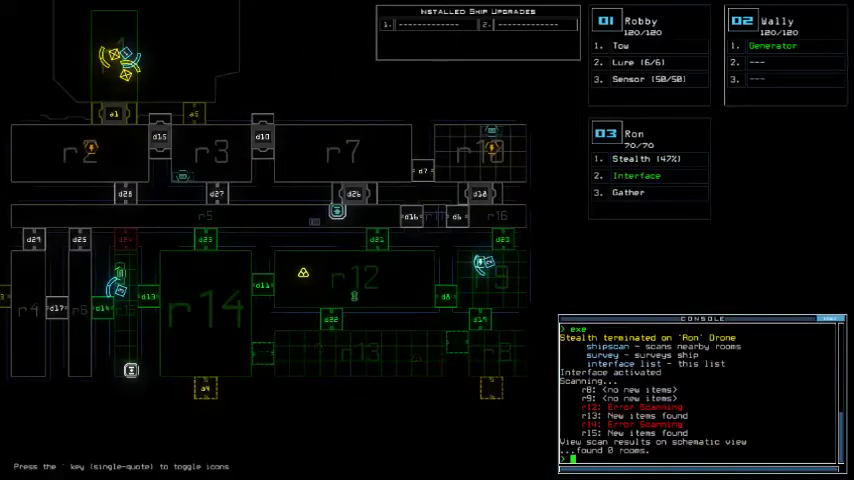
pyautogui.press('space')
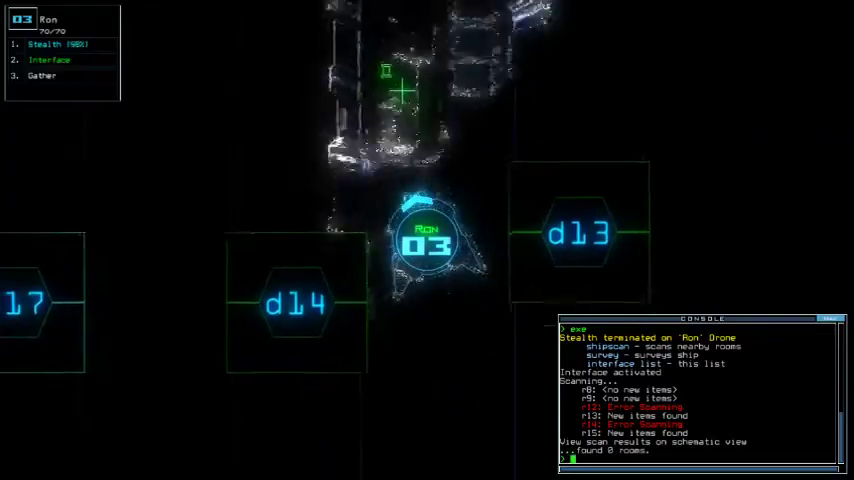
pyautogui.write('d13')
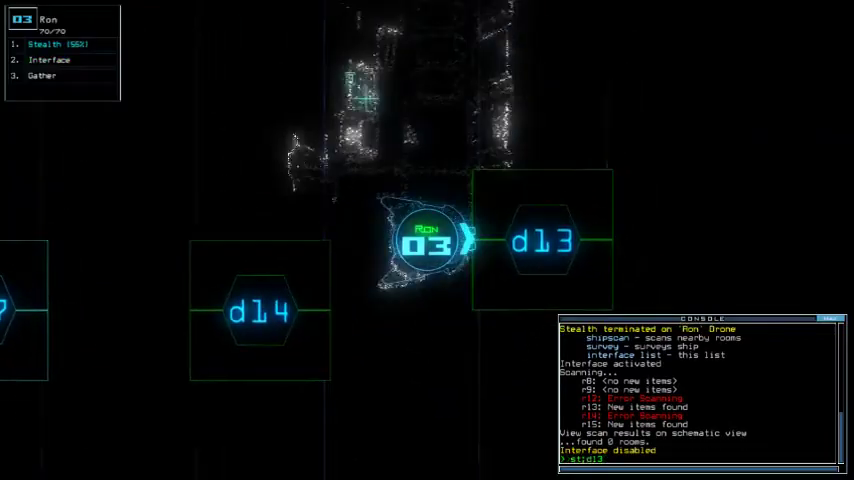
# Step: Cloak Ron, take him through door d13, and turn his stealth off
pyautogui.press('Return')
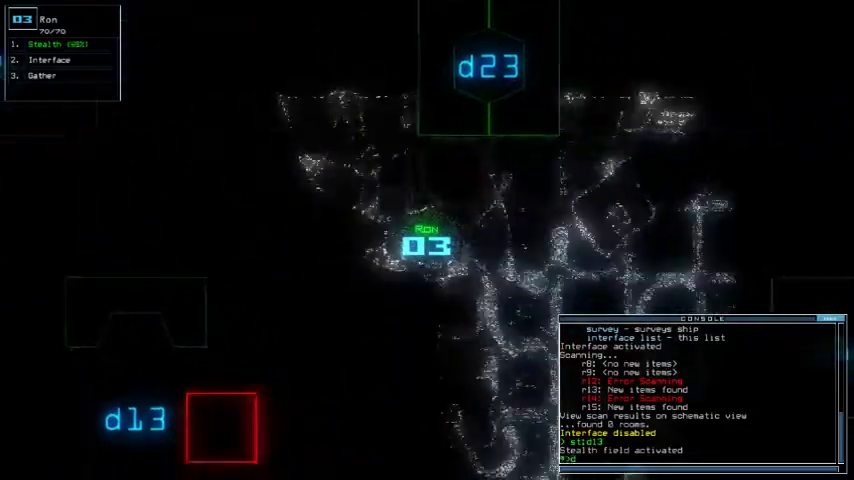
pyautogui.write('d13')
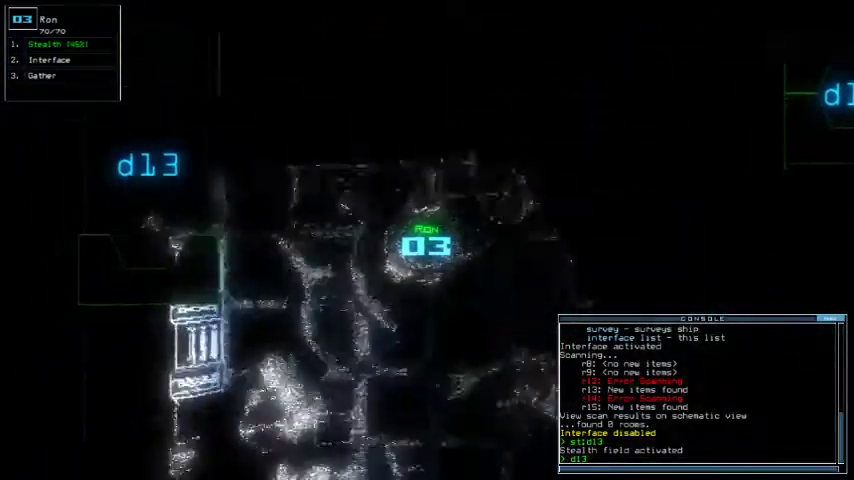
pyautogui.press('Return')
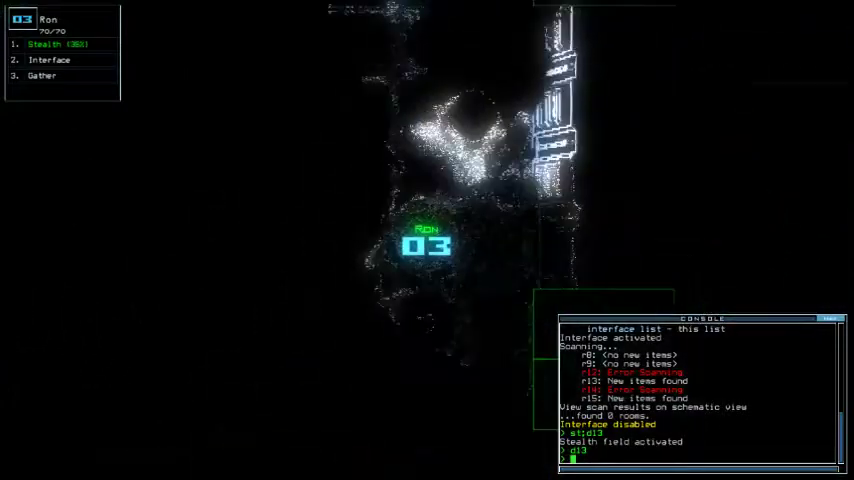
pyautogui.write('stealth')
pyautogui.press('Return')
pyautogui.press('space')
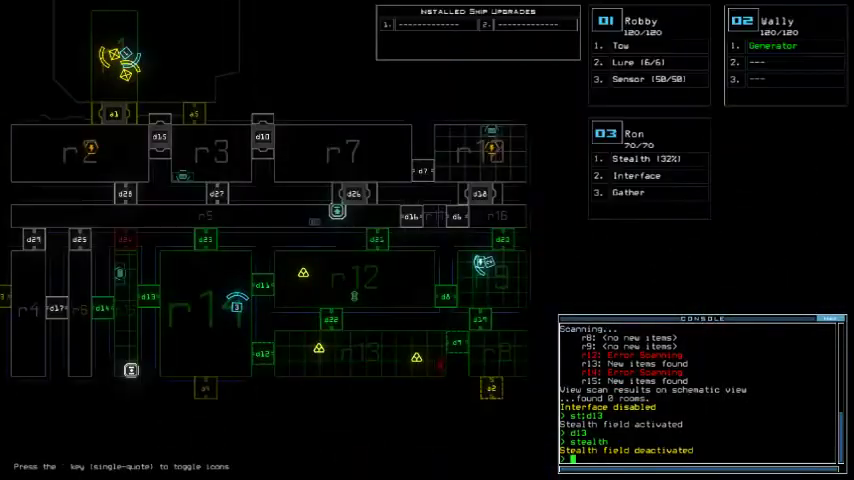
pyautogui.press('space')
pyautogui.write('st;d13')
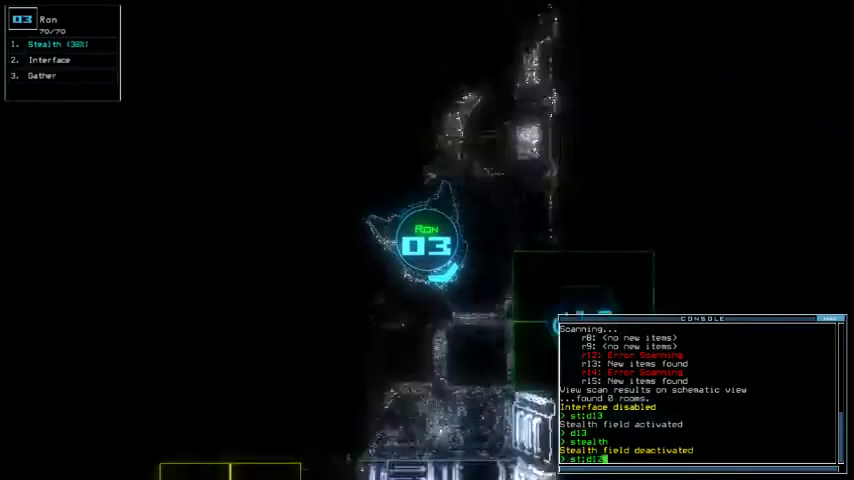
# Step: Stealth drone 03 to d12 for scrap, then through d9, closing the doors behind it
pyautogui.press('Return')
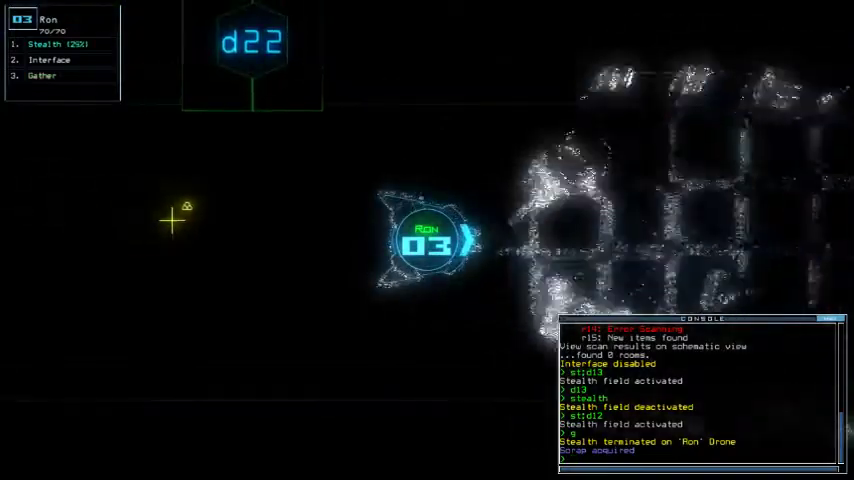
pyautogui.write('g')
pyautogui.press('Return')
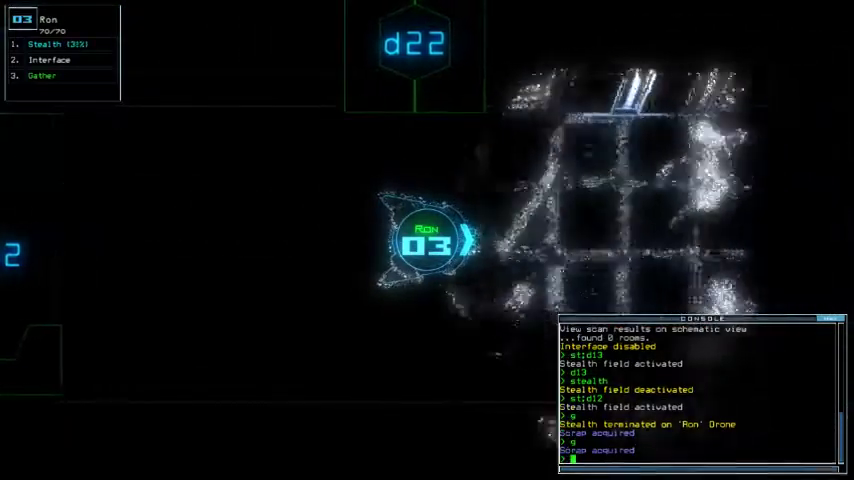
pyautogui.write('st:d')
pyautogui.write('alth')
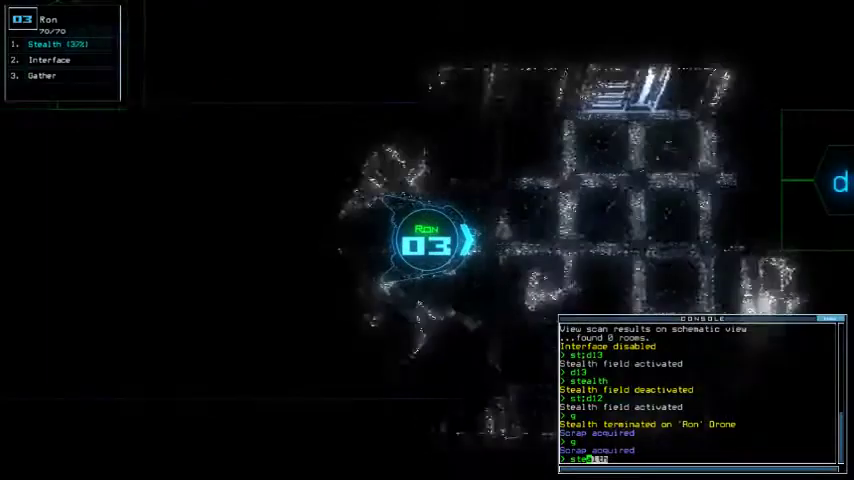
pyautogui.press('Return')
pyautogui.write('d9')
pyautogui.press('Return')
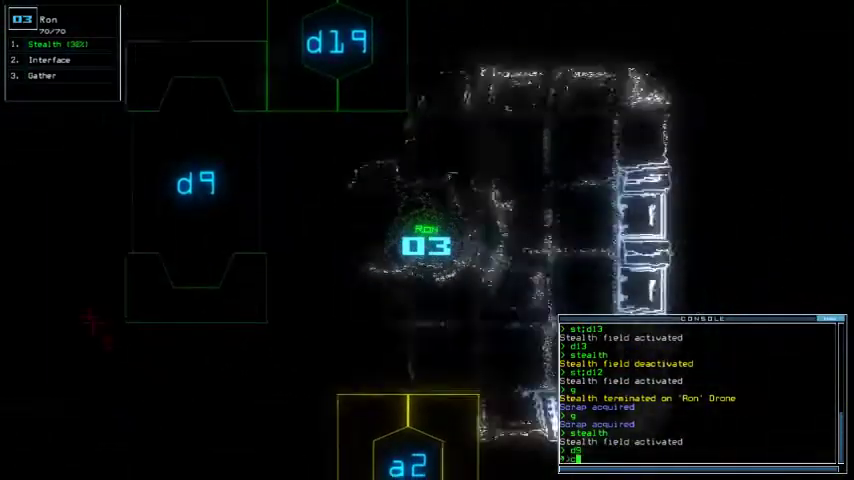
pyautogui.write('cccc')
pyautogui.press('Return')
pyautogui.write('alth 3')
pyautogui.press('Return')
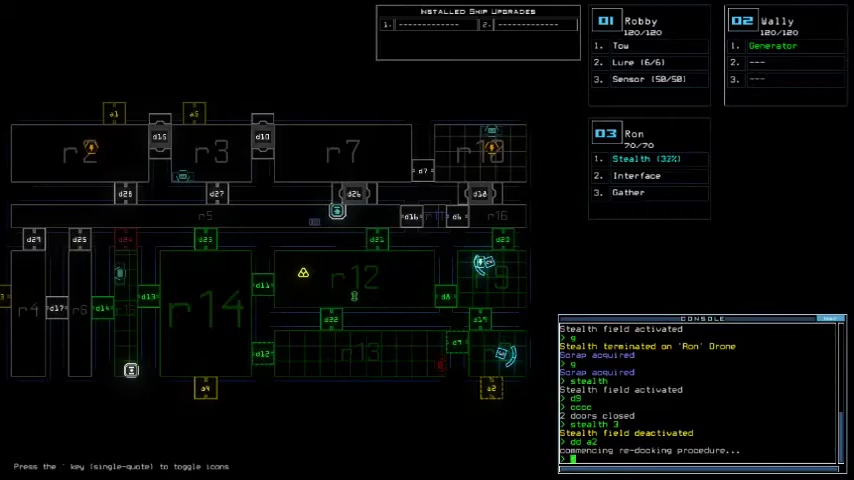
pyautogui.write('arr')
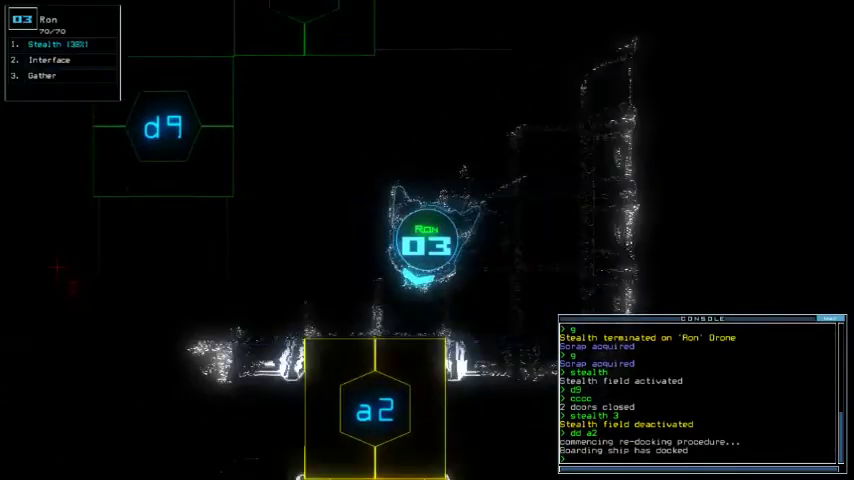
# Step: Trade drone 03's Stealth module for the Lure while room r1's doors are open
pyautogui.press('Return')
pyautogui.write('swap')
pyautogui.press('Return')
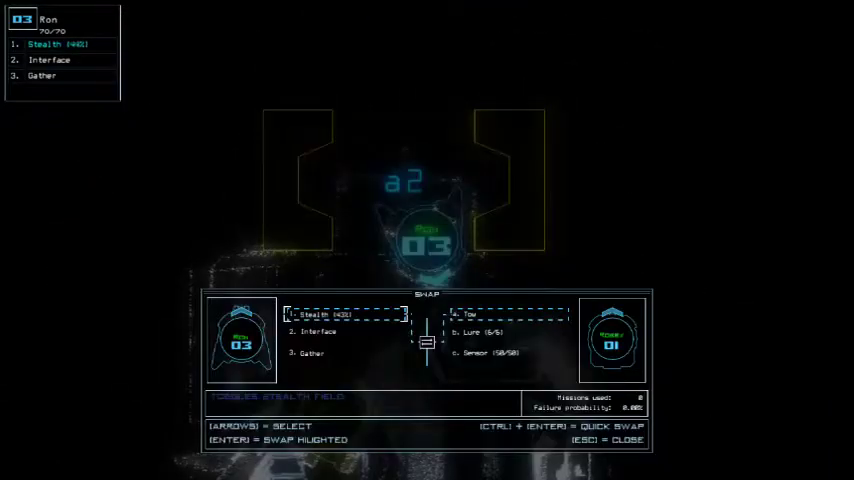
pyautogui.press('Return')
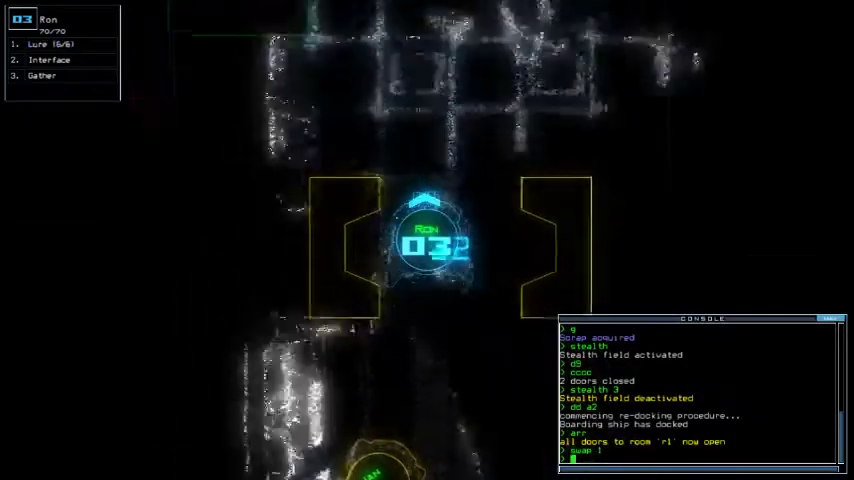
pyautogui.write('ra')
pyautogui.press('Return')
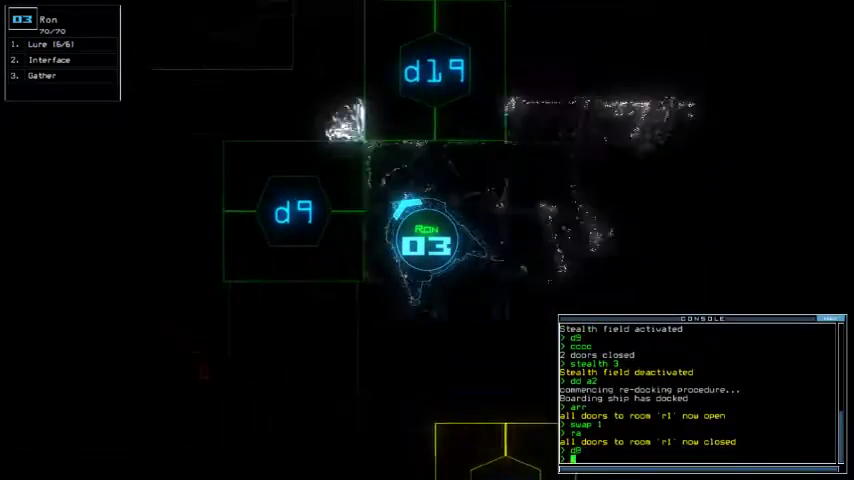
pyautogui.write('d9')
# Step: Drop a lure, send drone 03 to door d22, and send drone 2 back
pyautogui.press('space')
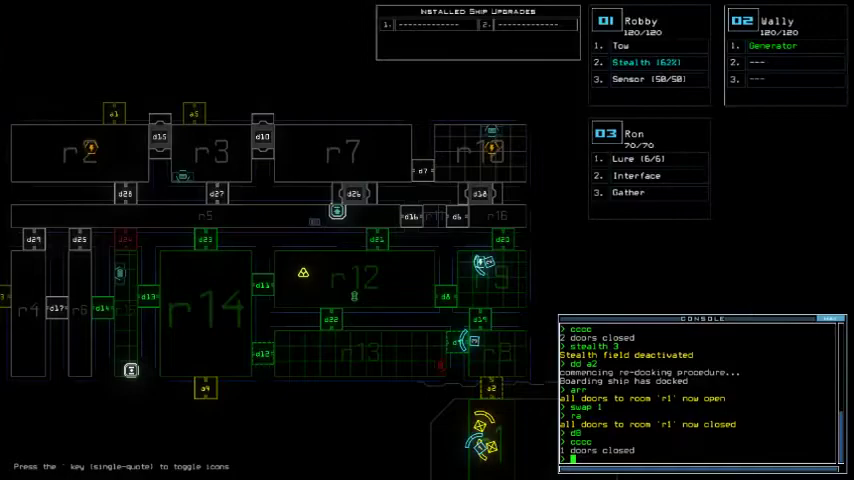
pyautogui.press('space')
pyautogui.write('d9')
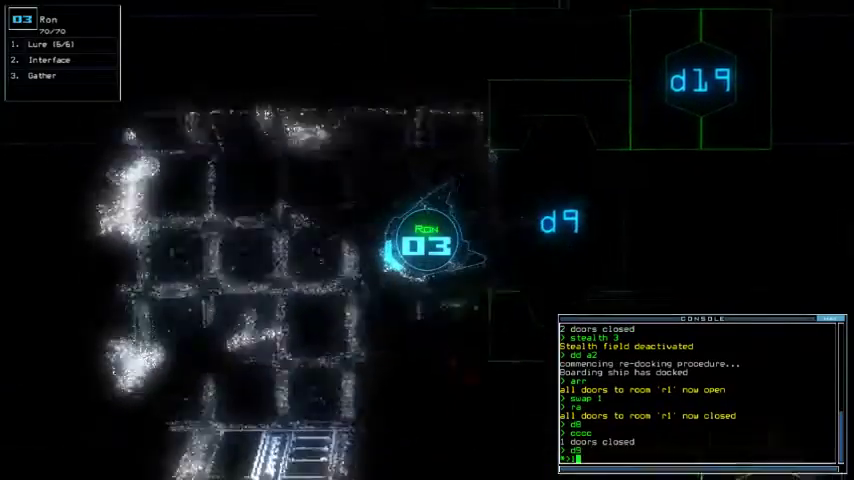
pyautogui.write('l')
pyautogui.press('Return')
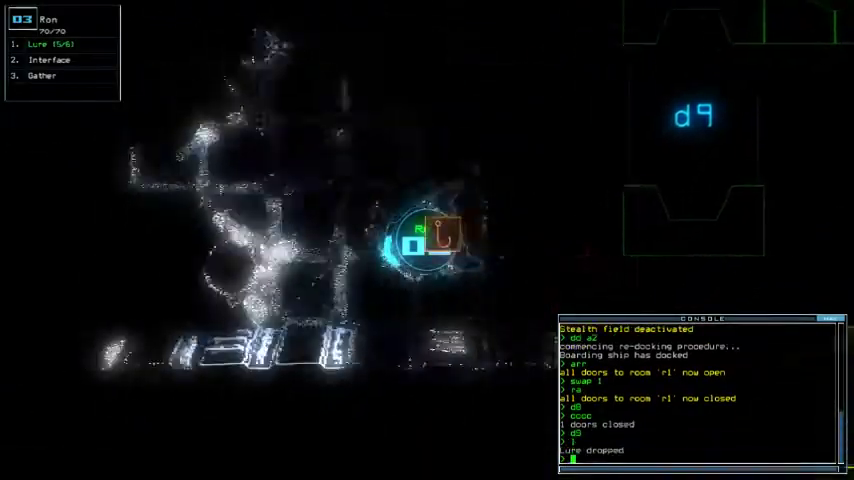
pyautogui.press('space')
pyautogui.write('d19')
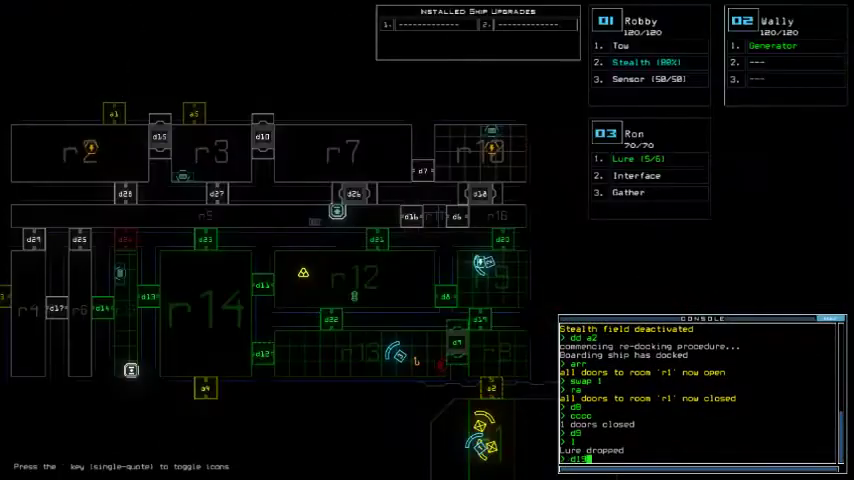
pyautogui.press('space')
pyautogui.write('d22')
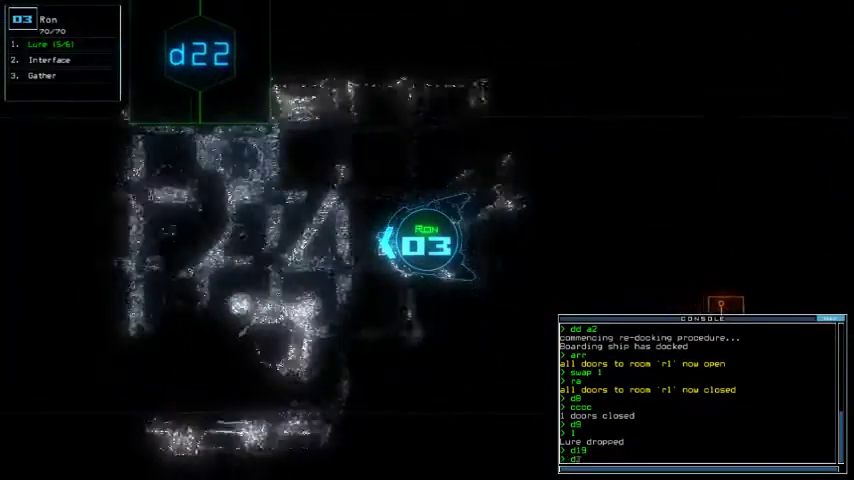
pyautogui.press('Return')
pyautogui.write('back 2')
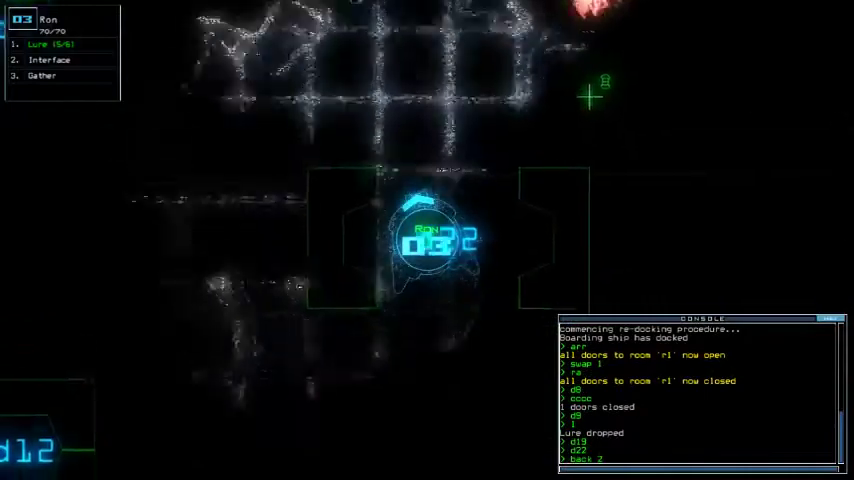
pyautogui.press('Return')
pyautogui.write('g')
# Step: Gather scrap and generator fuel with drone 03, then close room r1's doors
pyautogui.press('Return')
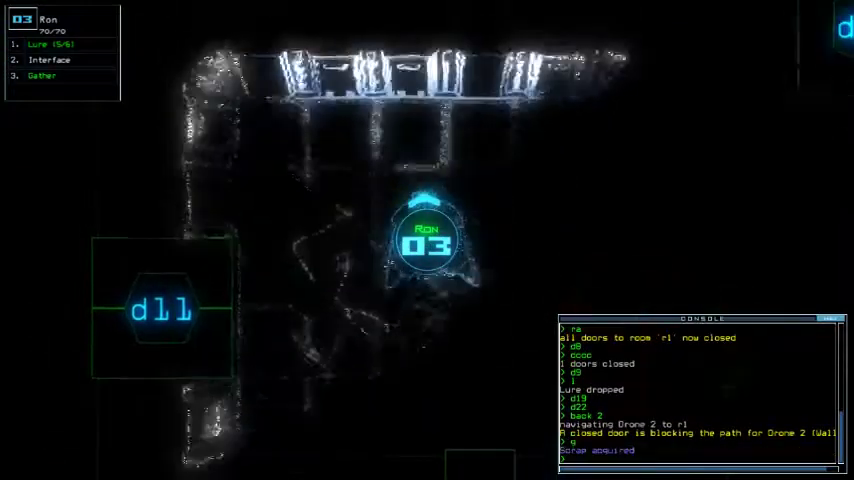
pyautogui.write('g')
pyautogui.press('Return')
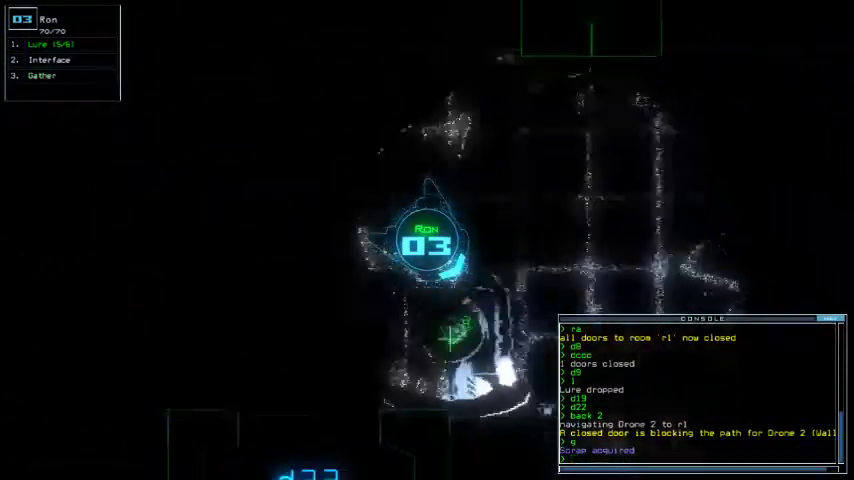
pyautogui.press('space')
pyautogui.write('arr')
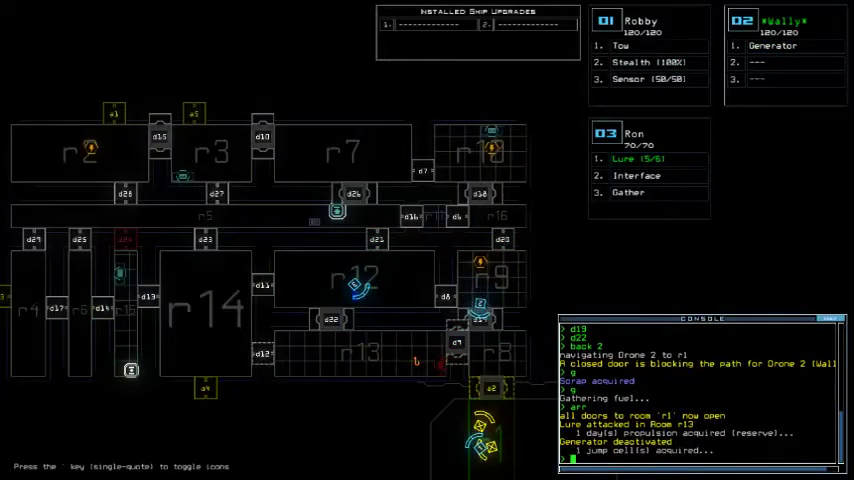
pyautogui.press('space')
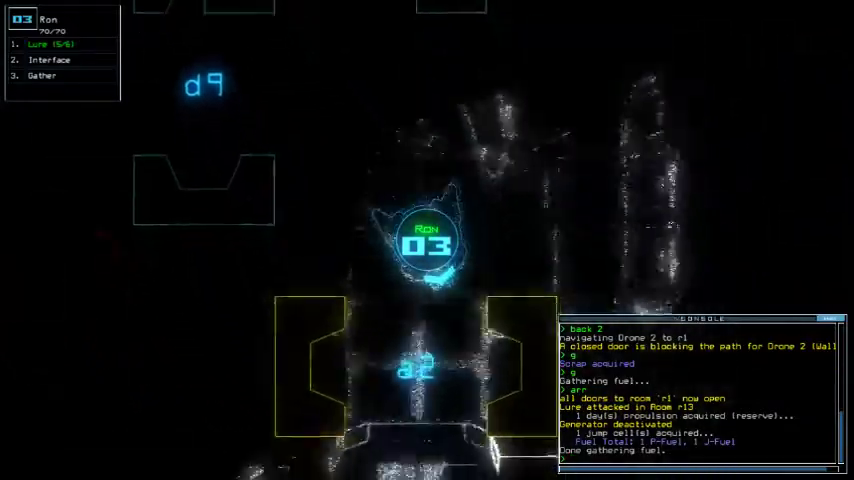
pyautogui.write('na')
pyautogui.press('Return')
# Step: Leave the derelict and view the 1070 score on the daily leaderboard
pyautogui.press('space')
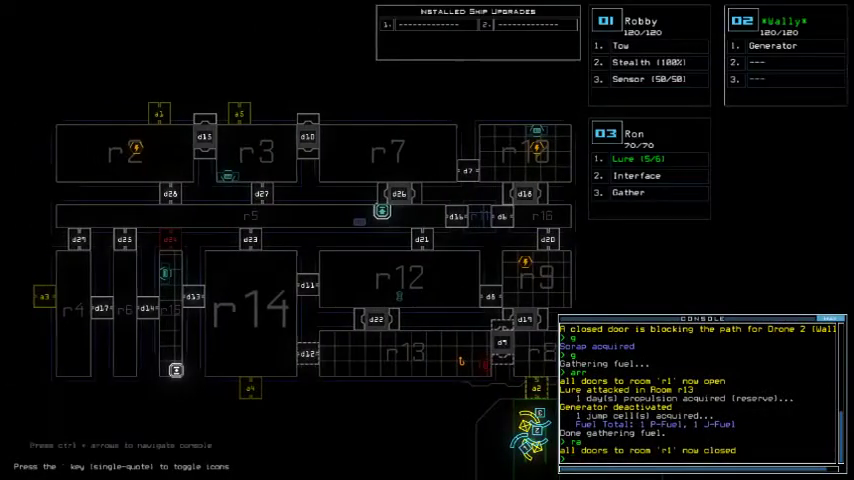
pyautogui.press('Left')
pyautogui.press('Right')
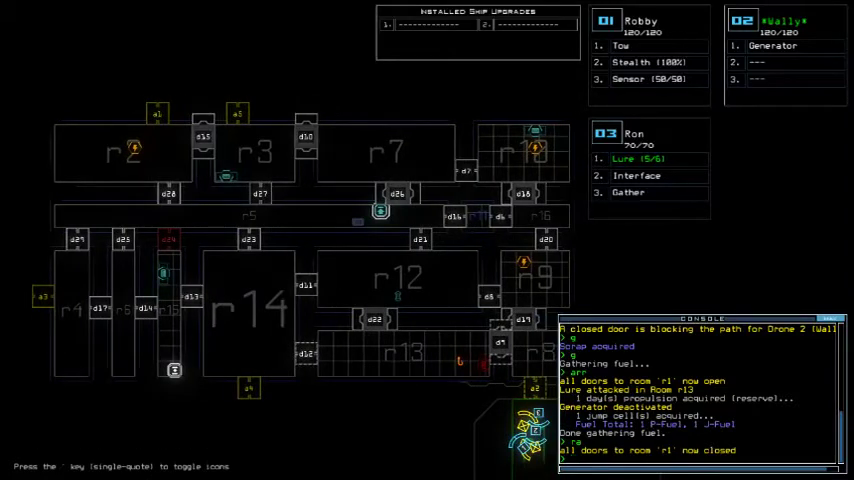
pyautogui.write('out')
pyautogui.press('Return')
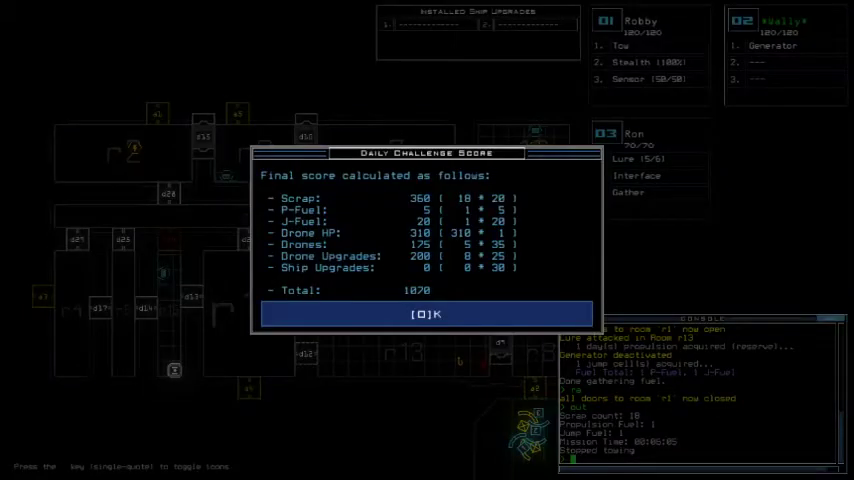
pyautogui.press('o')
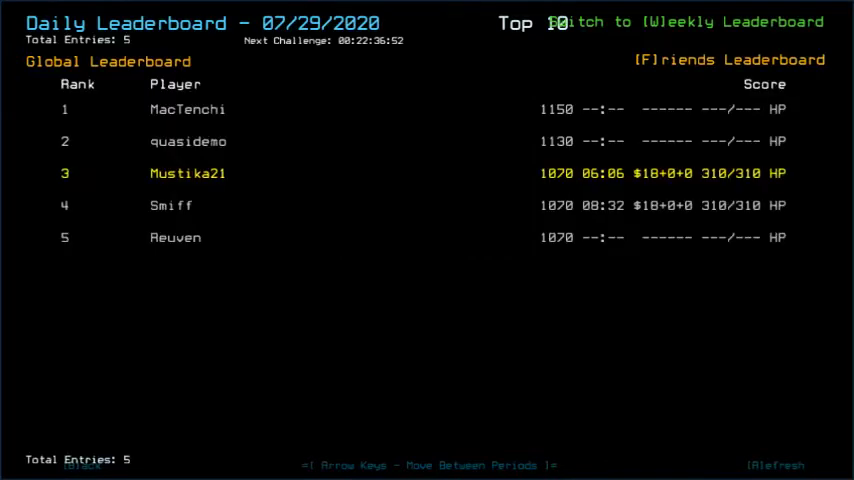